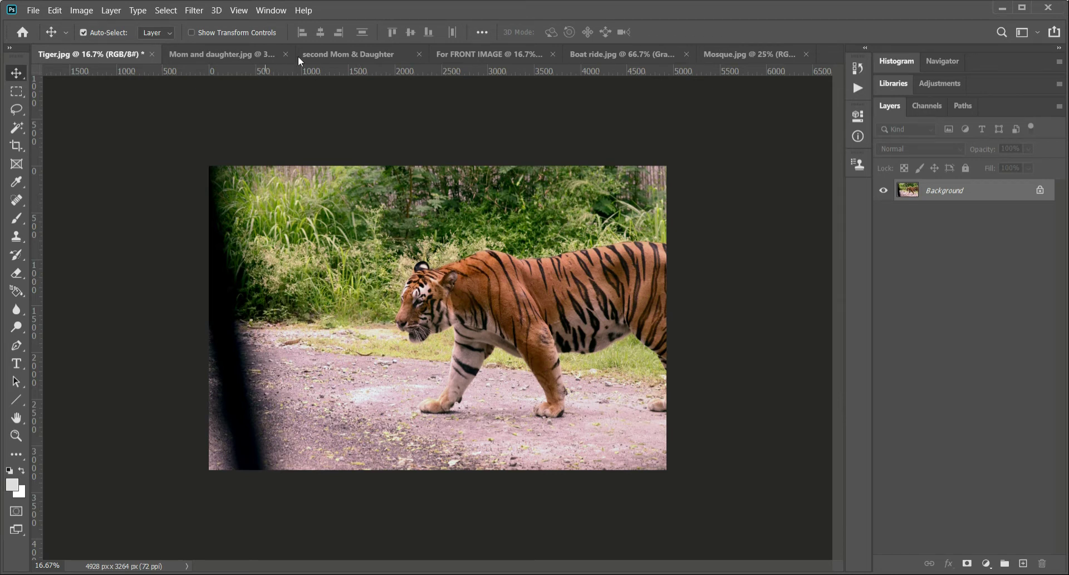
# Activate the Crop tool on Tiger.jpg and clear the 5:7 ratio so the frame can be sized freely.
pyautogui.click(629, 54)
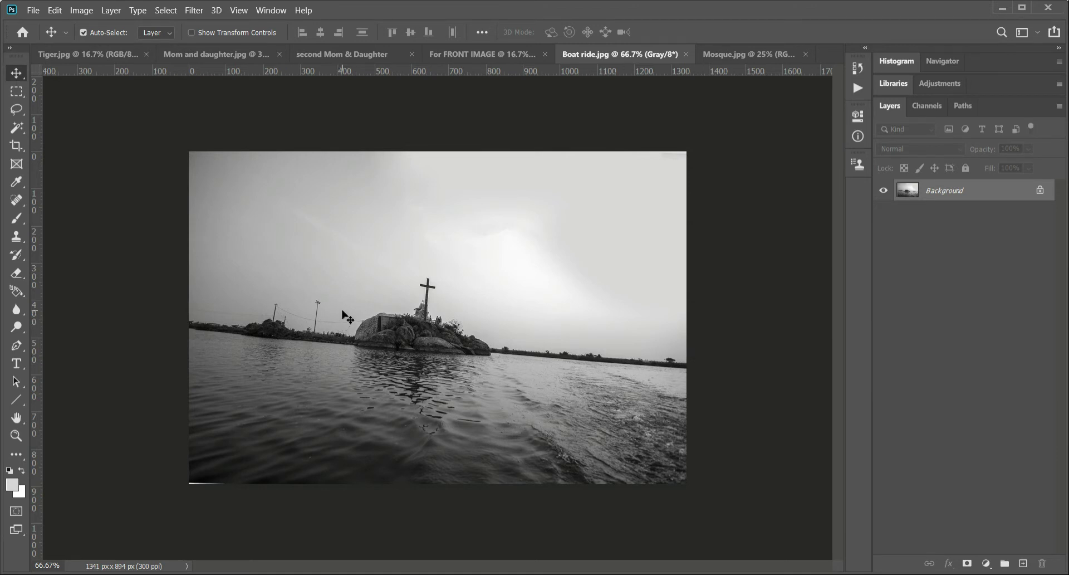
pyautogui.click(93, 53)
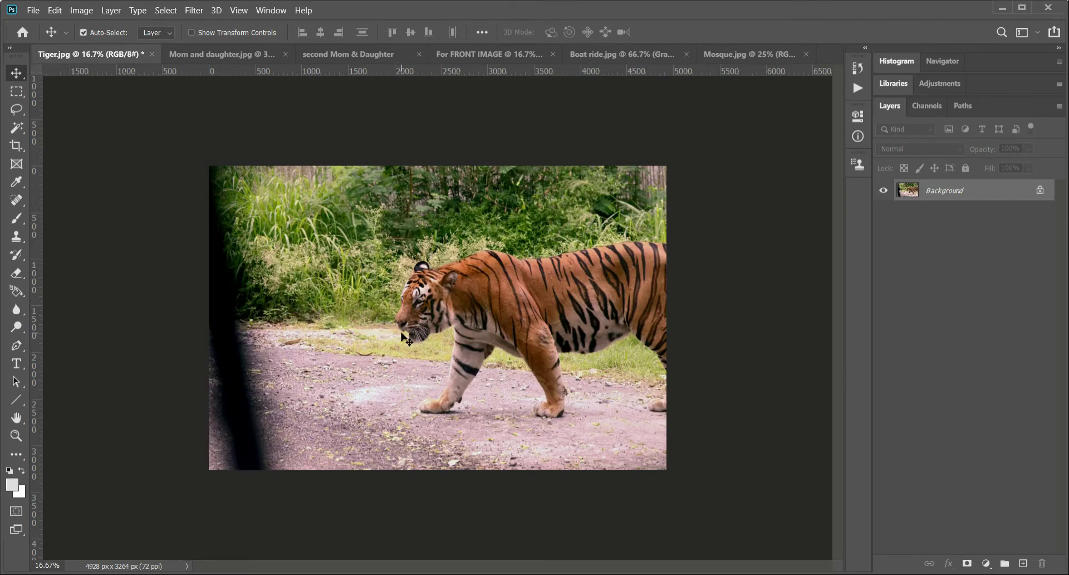
pyautogui.press('c')
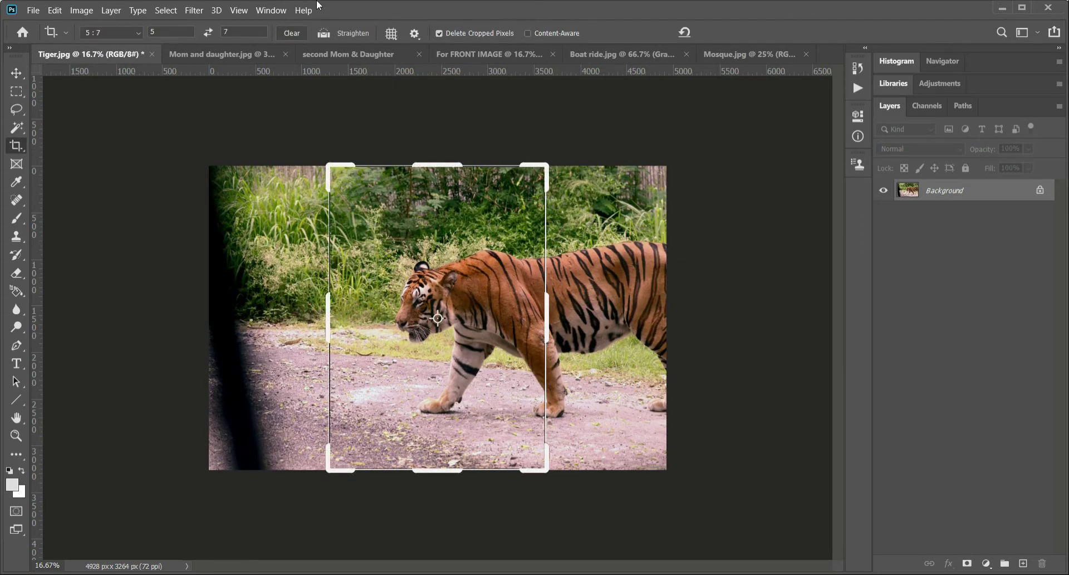
pyautogui.click(284, 35)
pyautogui.click(229, 205)
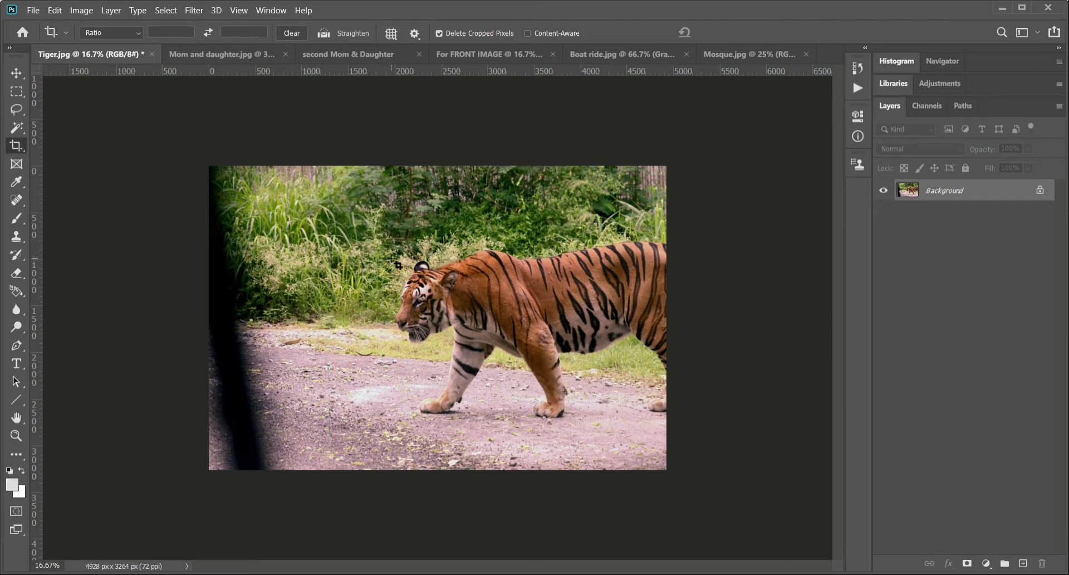
# Crop the tiger photo to about 3981 × 2294 px, cutting off the dark strip beside the tiger and trimming the upper and lower areas.
pyautogui.click(354, 331)
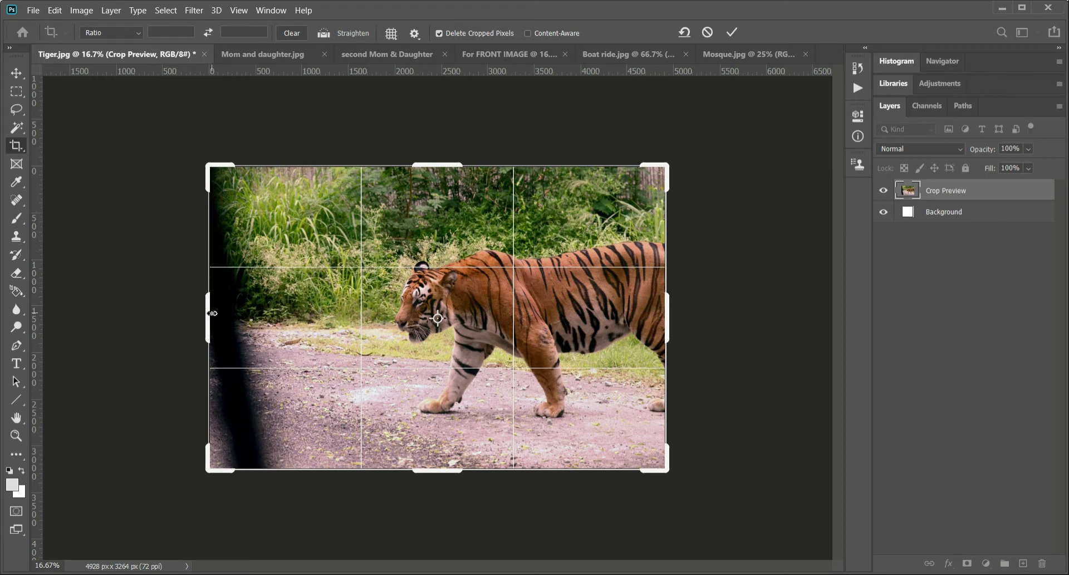
pyautogui.moveTo(214, 313); pyautogui.dragTo(298, 324)
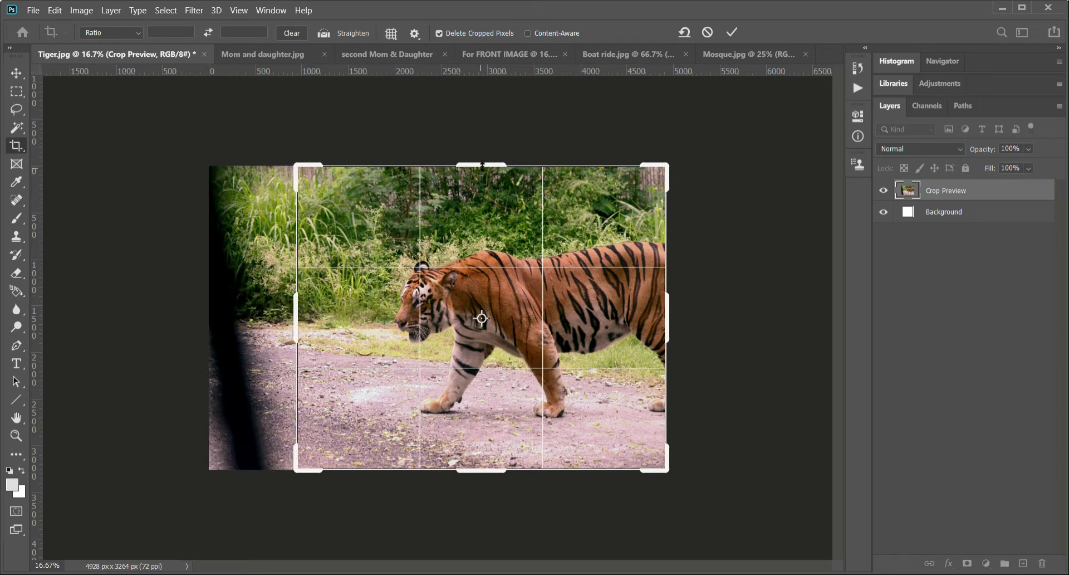
pyautogui.moveTo(483, 164); pyautogui.dragTo(482, 200)
pyautogui.moveTo(488, 472); pyautogui.dragTo(488, 440)
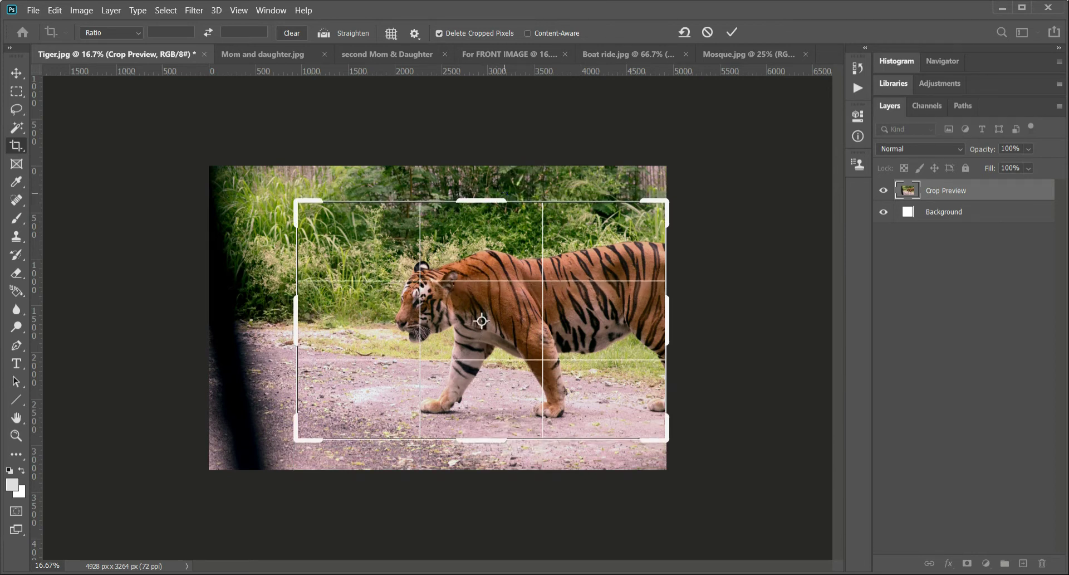
pyautogui.moveTo(491, 201); pyautogui.dragTo(493, 225)
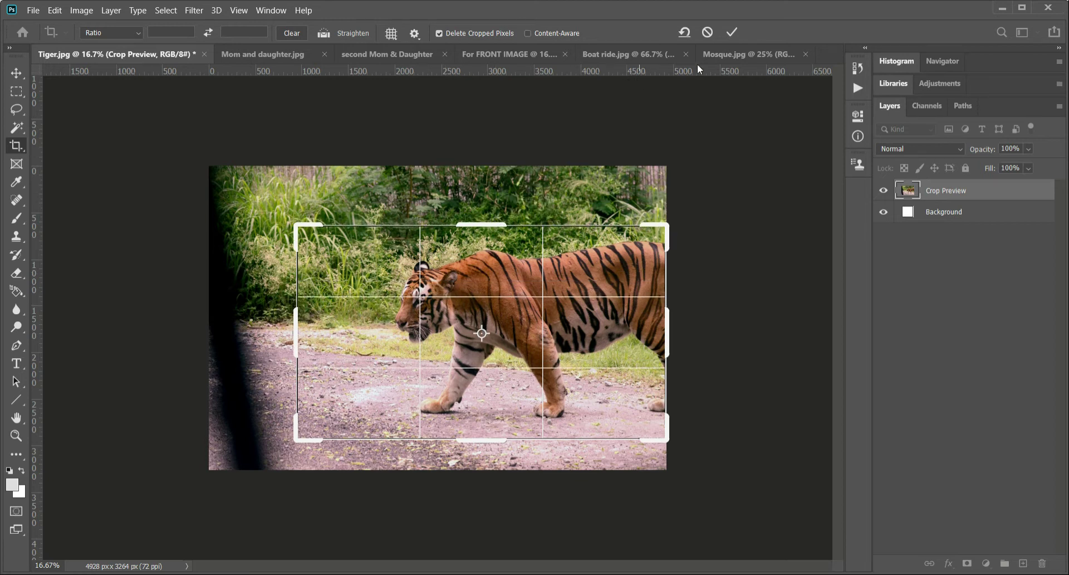
pyautogui.click(732, 33)
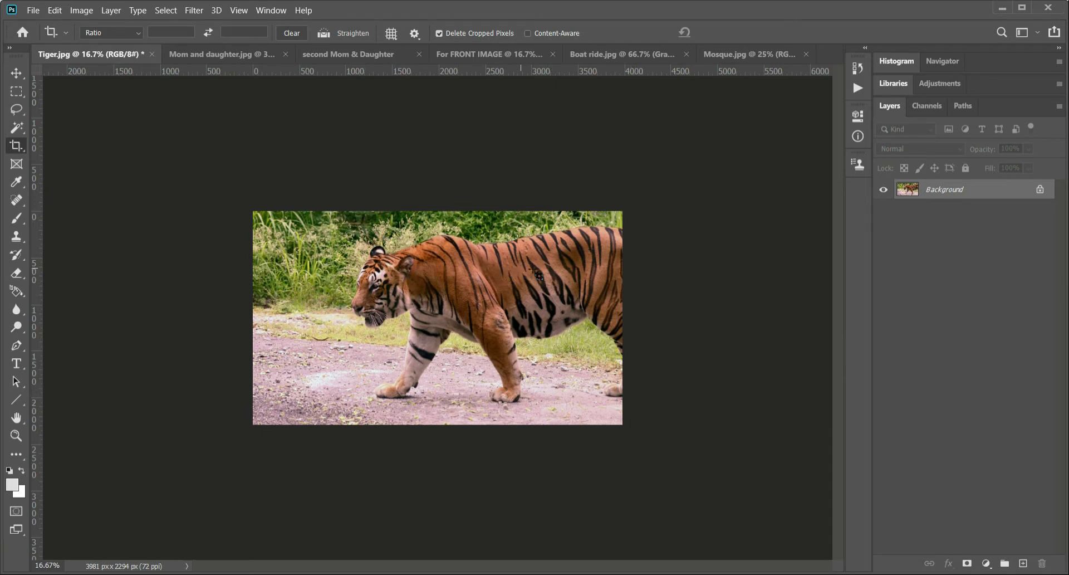
# In Mom and daughter.jpg, crop to the woman in the white top, about 967 × 1467 px, with Delete Cropped Pixels off.
pyautogui.click(221, 57)
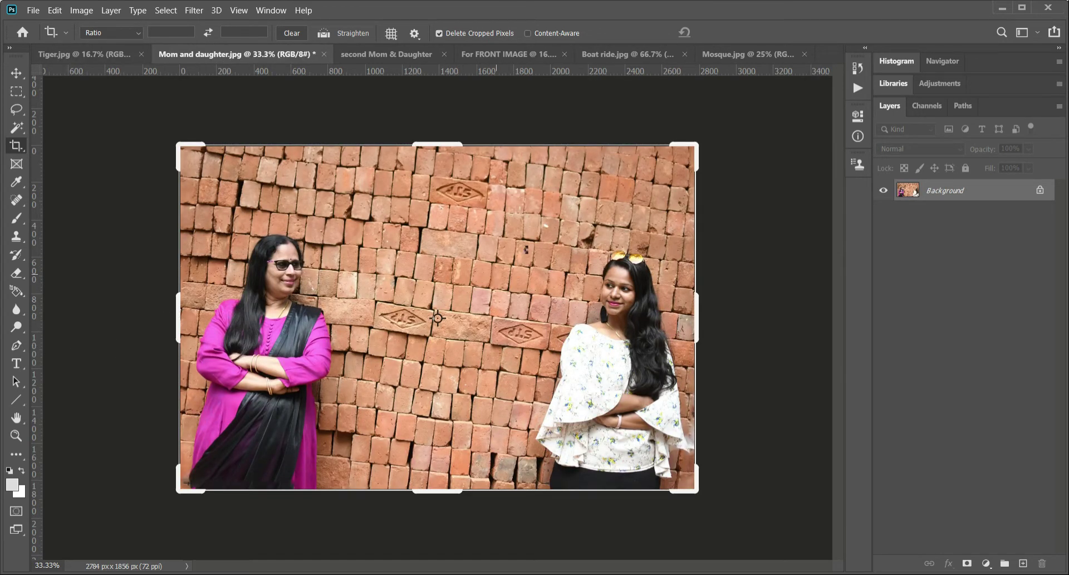
pyautogui.moveTo(174, 315); pyautogui.dragTo(326, 318)
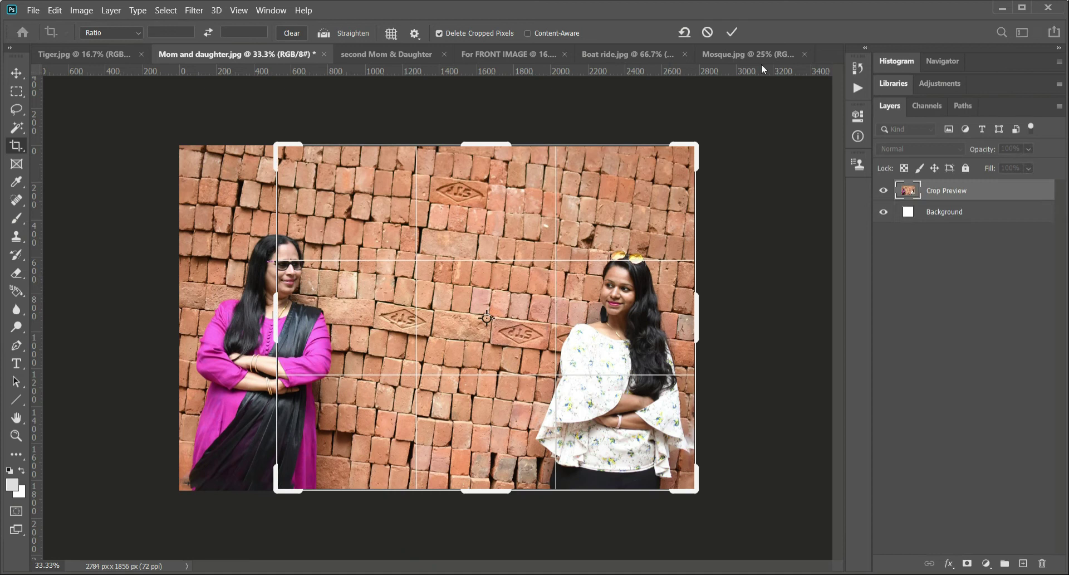
pyautogui.click(709, 33)
pyautogui.moveTo(516, 218); pyautogui.dragTo(708, 488)
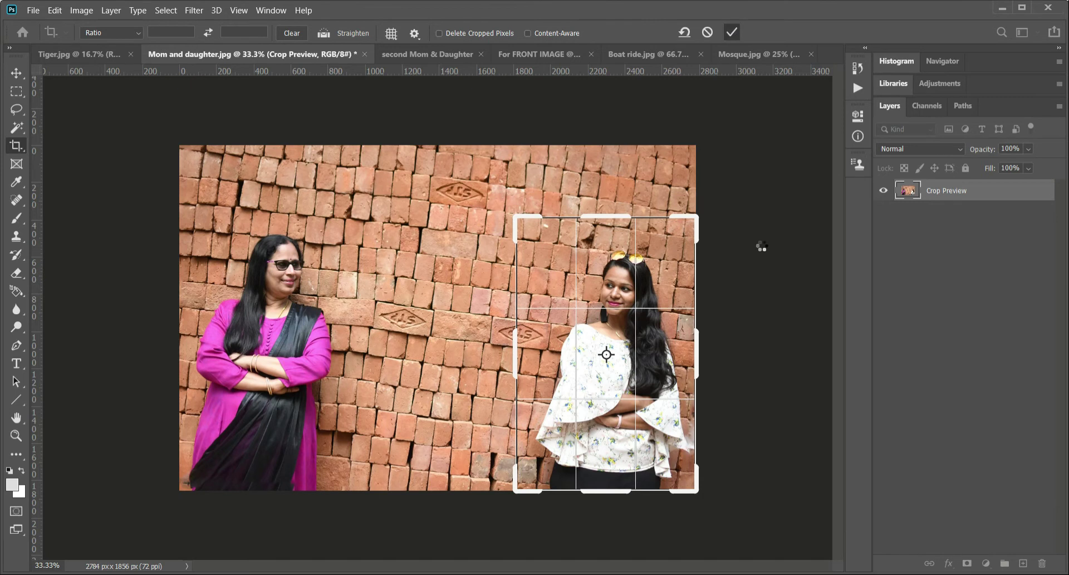
pyautogui.press('Return')
# Reopen the crop around the woman in white, enable Delete Cropped Pixels, and commit the same frame.
pyautogui.click(471, 296)
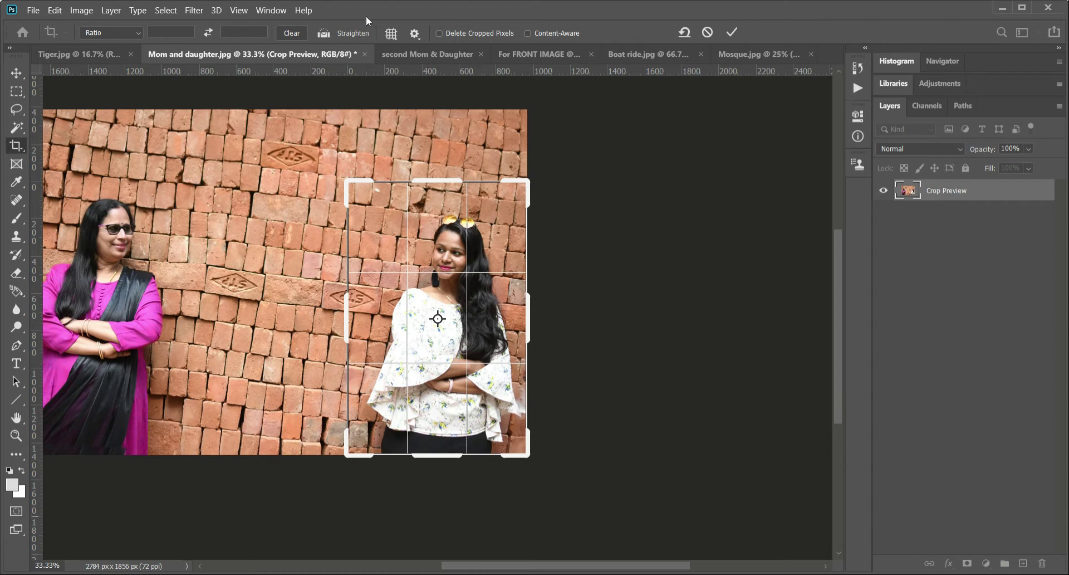
pyautogui.click(440, 33)
pyautogui.click(732, 32)
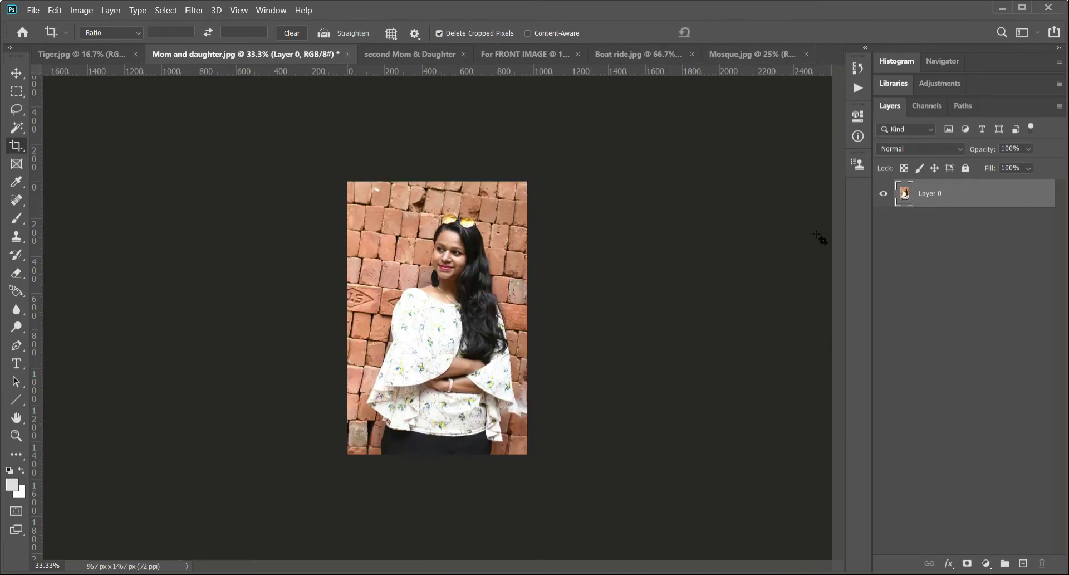
# Rotate the portrait about -8.2° within the crop frame and commit the crop at about 804 × 1218 px.
pyautogui.click(463, 301)
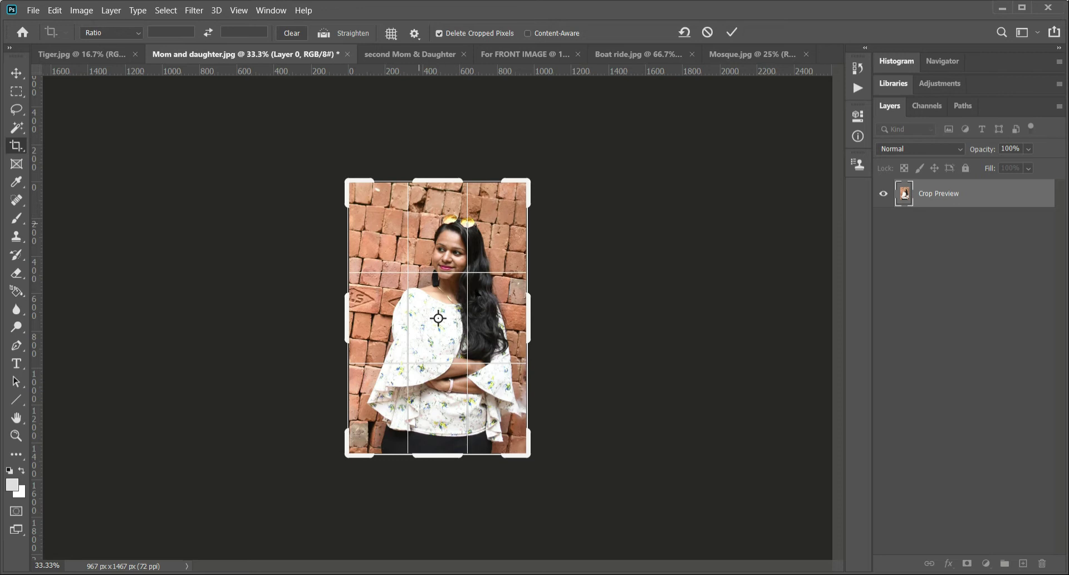
pyautogui.moveTo(348, 318); pyautogui.dragTo(350, 319)
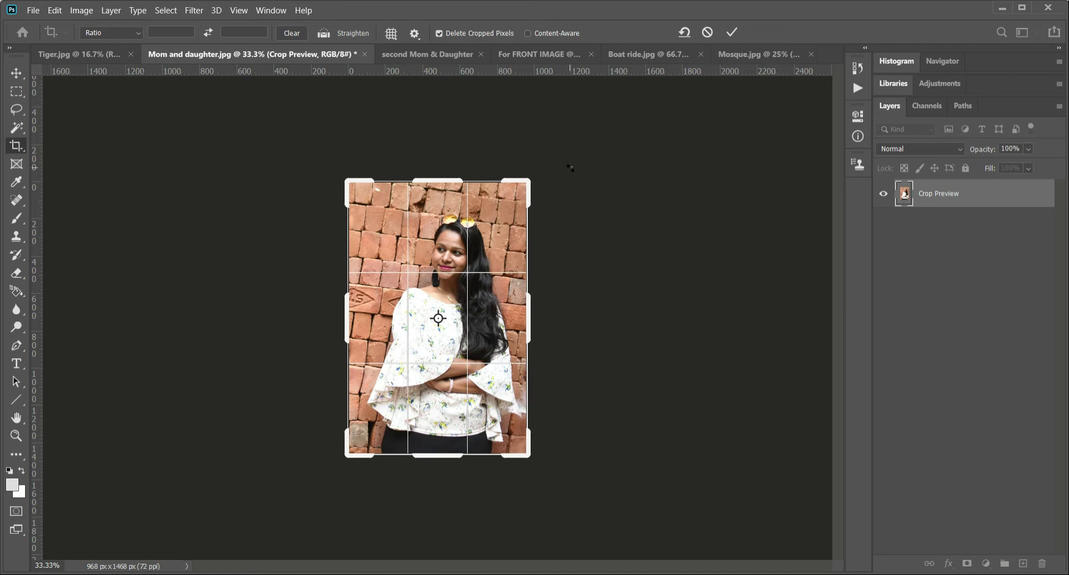
pyautogui.moveTo(570, 167); pyautogui.dragTo(549, 148)
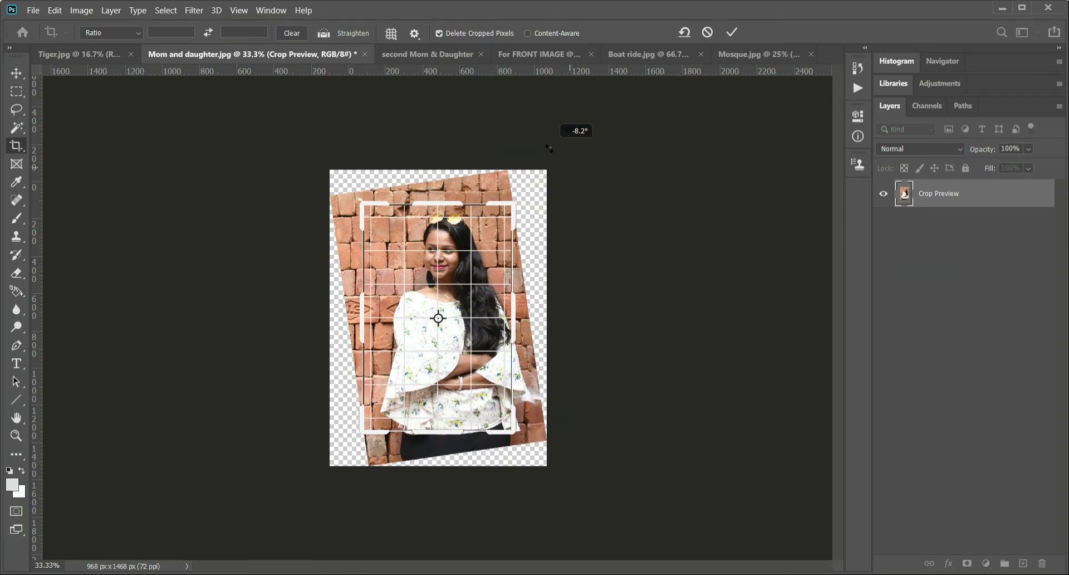
pyautogui.moveTo(549, 148); pyautogui.dragTo(550, 148)
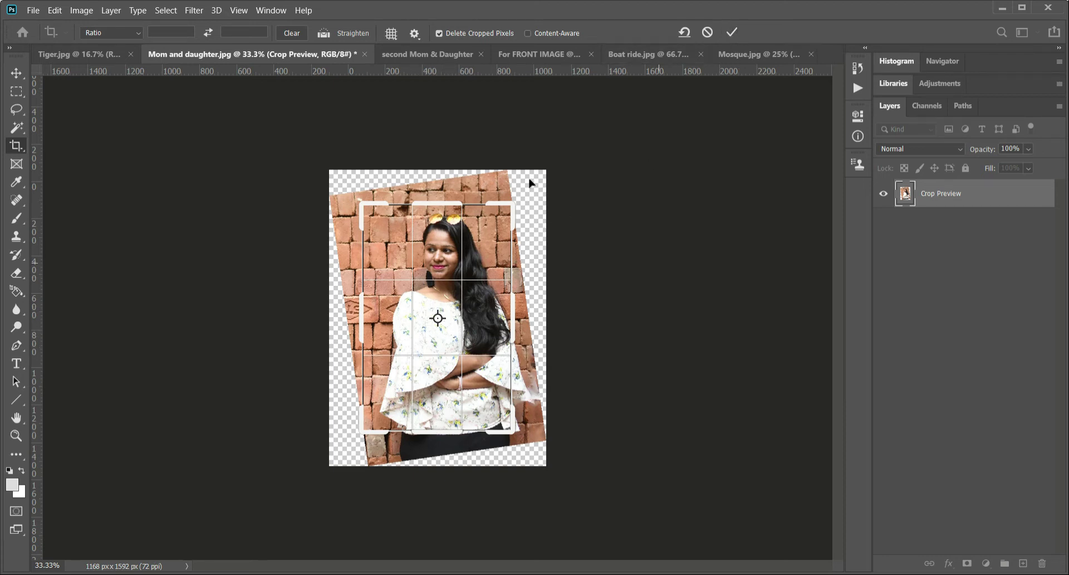
pyautogui.click(731, 32)
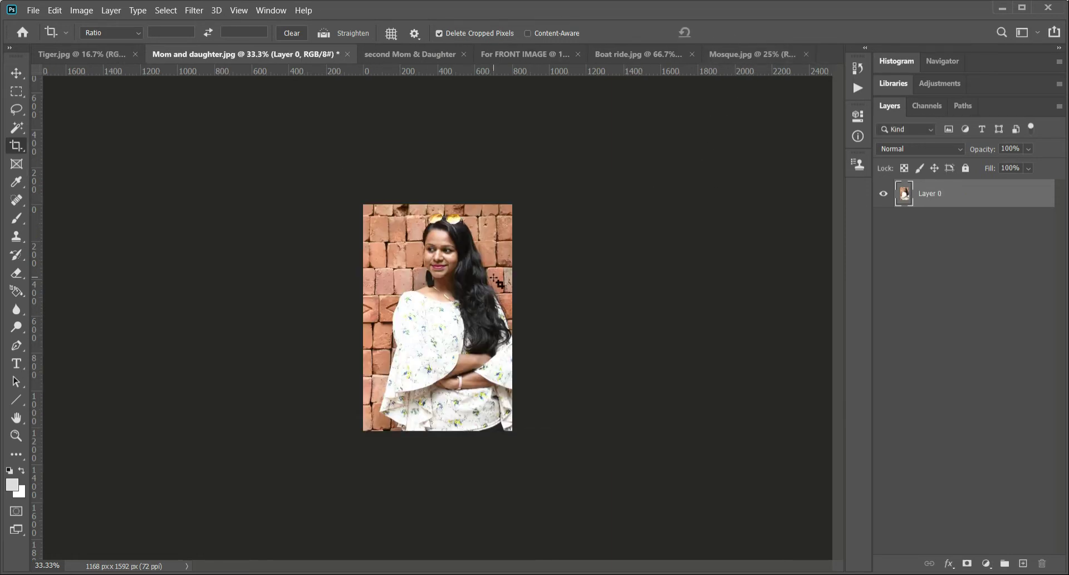
# Try relocating the crop's reference point to several spots on the brick wall around the woman, and cancel the crop.
pyautogui.click(441, 254)
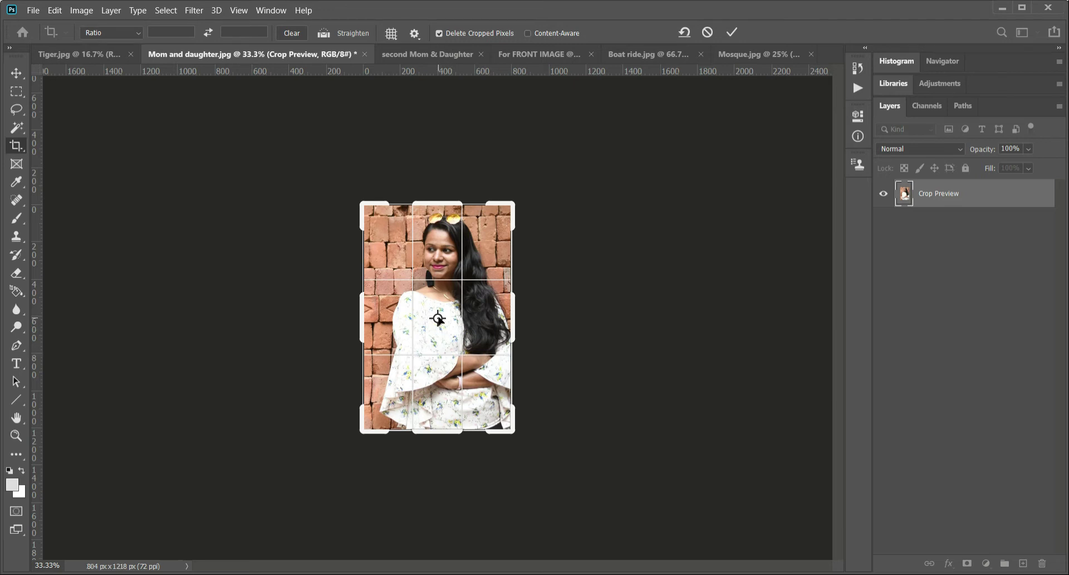
pyautogui.moveTo(438, 318); pyautogui.dragTo(395, 252)
pyautogui.keyDown('alt'); pyautogui.click(485, 227); pyautogui.keyUp('alt')
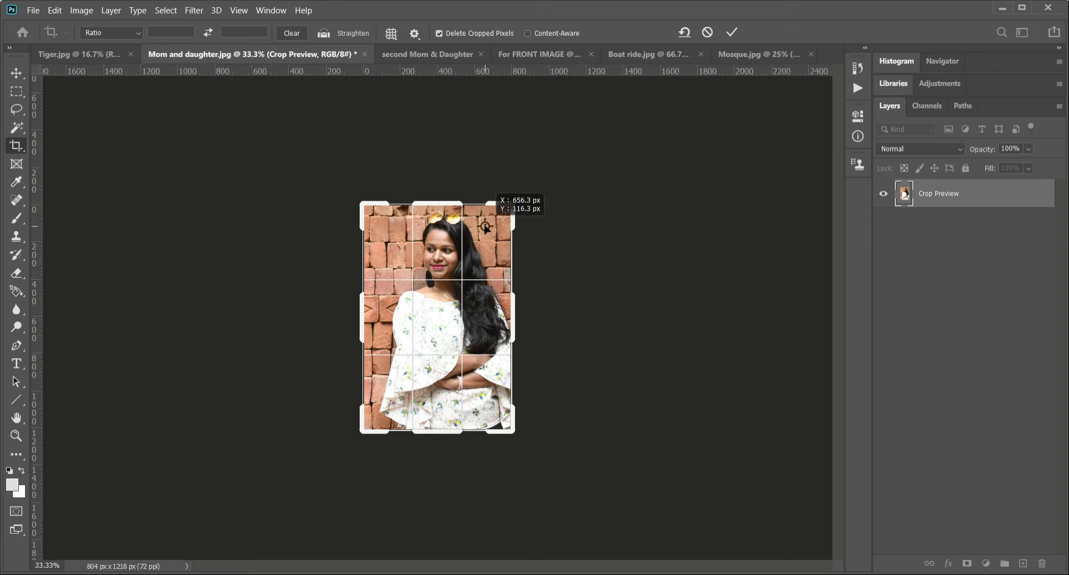
pyautogui.keyDown('alt'); pyautogui.click(396, 231); pyautogui.keyUp('alt')
pyautogui.keyDown('alt'); pyautogui.click(389, 277); pyautogui.keyUp('alt')
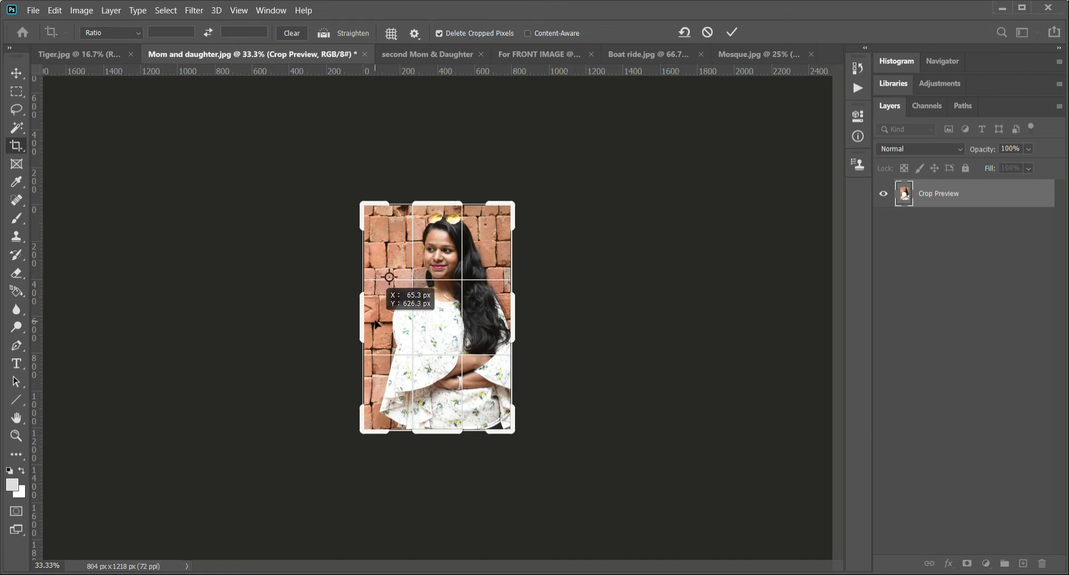
pyautogui.keyDown('alt'); pyautogui.click(485, 225); pyautogui.keyUp('alt')
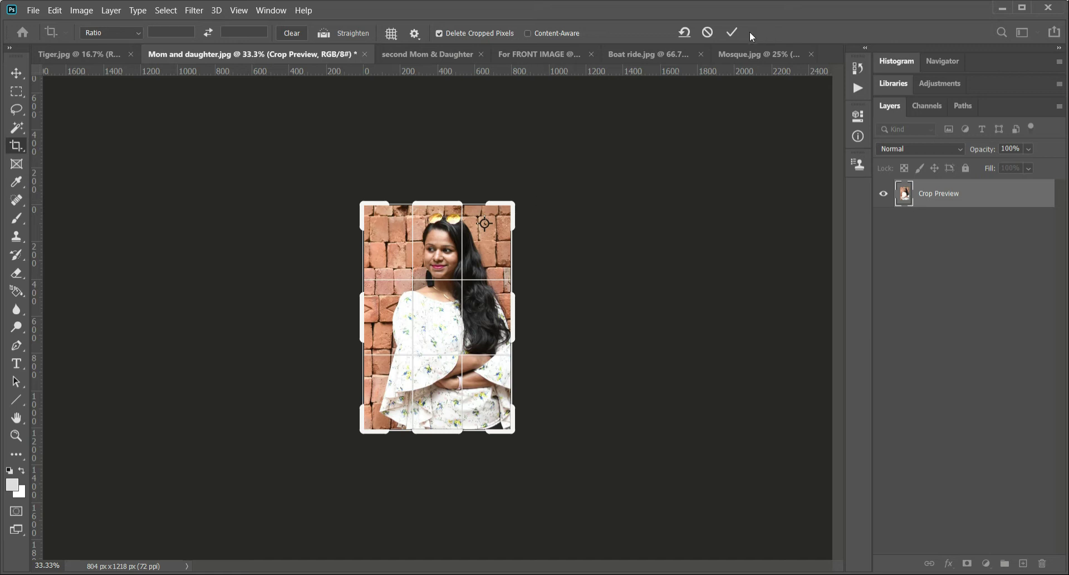
pyautogui.click(713, 33)
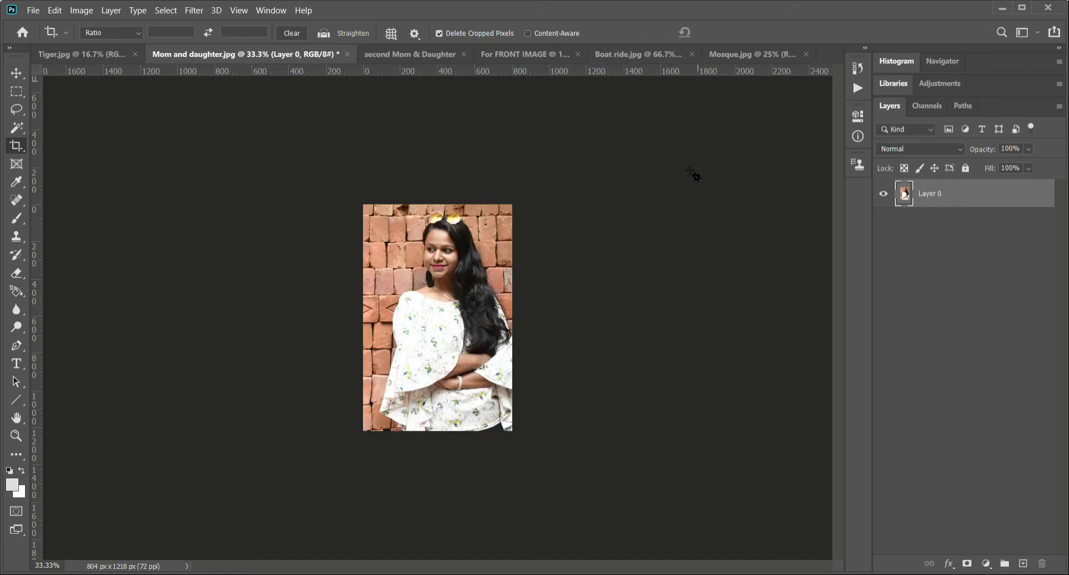
# Check the Show Reference Point when using Transform option in the Tools preferences, and inspect the reference point in the crop frame.
pyautogui.click(55, 10)
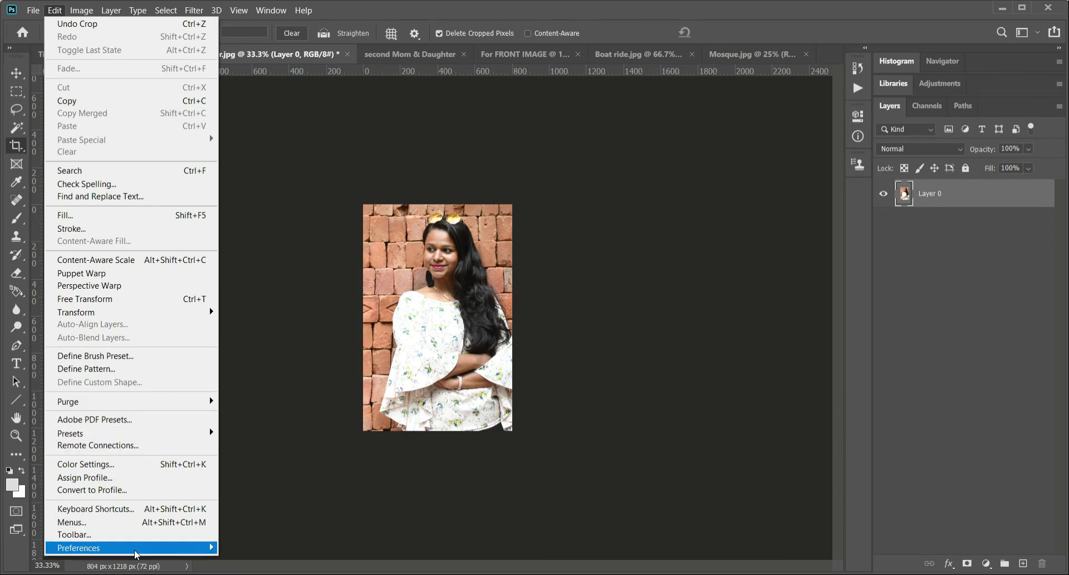
pyautogui.moveTo(140, 548)
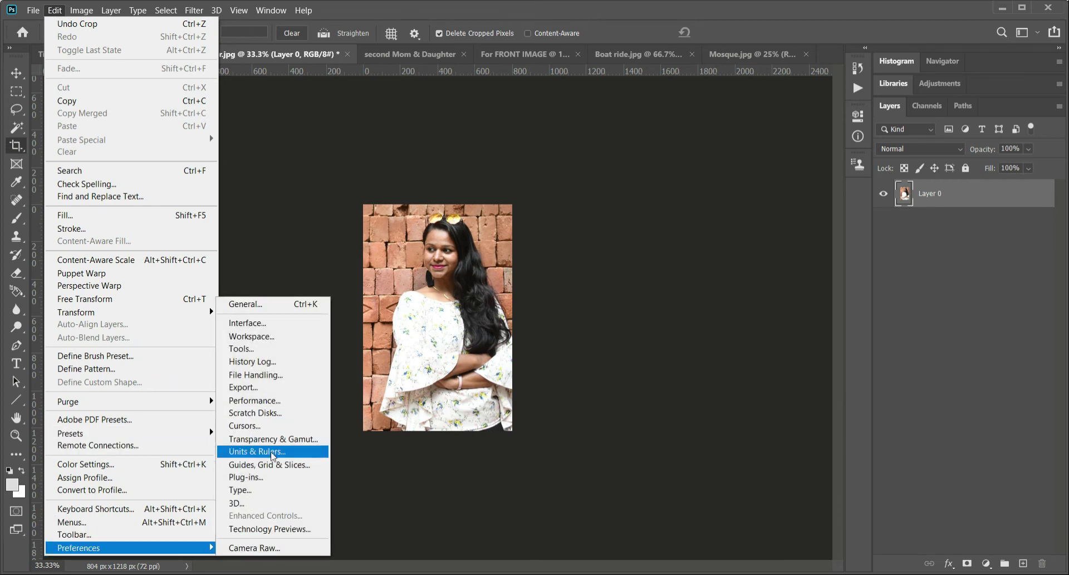
pyautogui.click(282, 346)
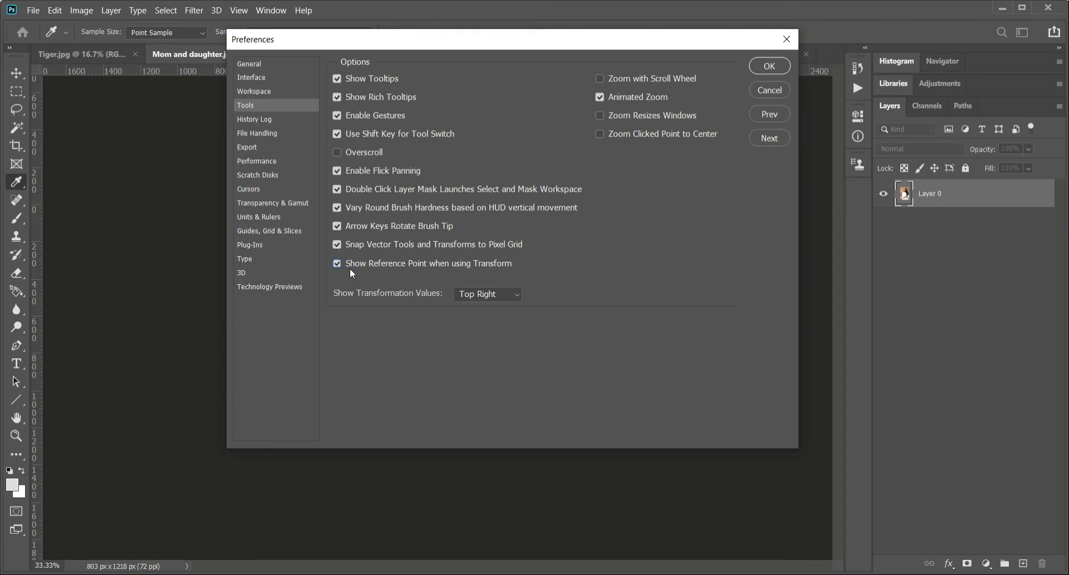
pyautogui.click(770, 66)
pyautogui.press('c')
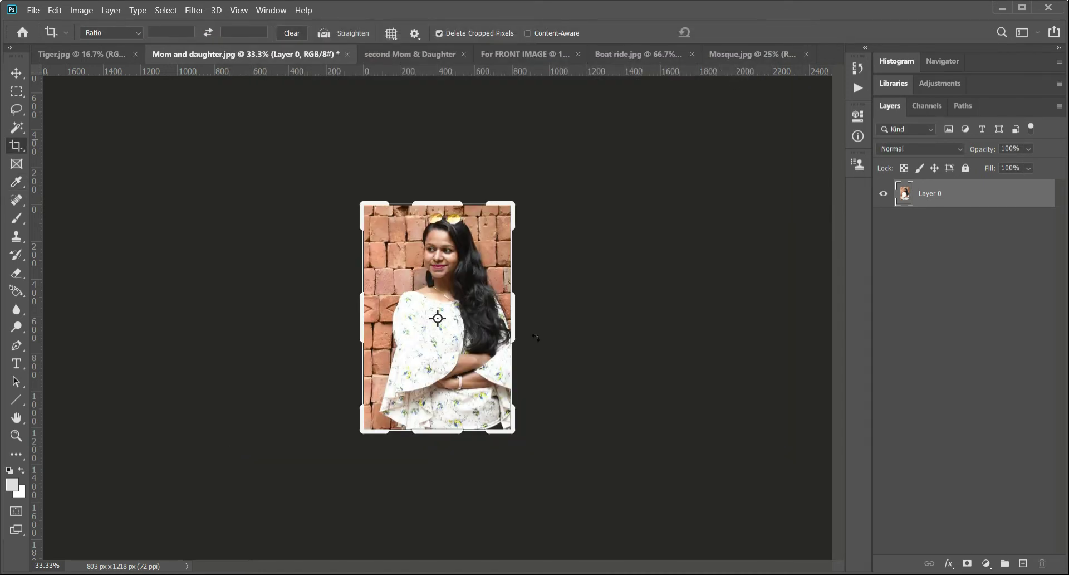
pyautogui.click(438, 322)
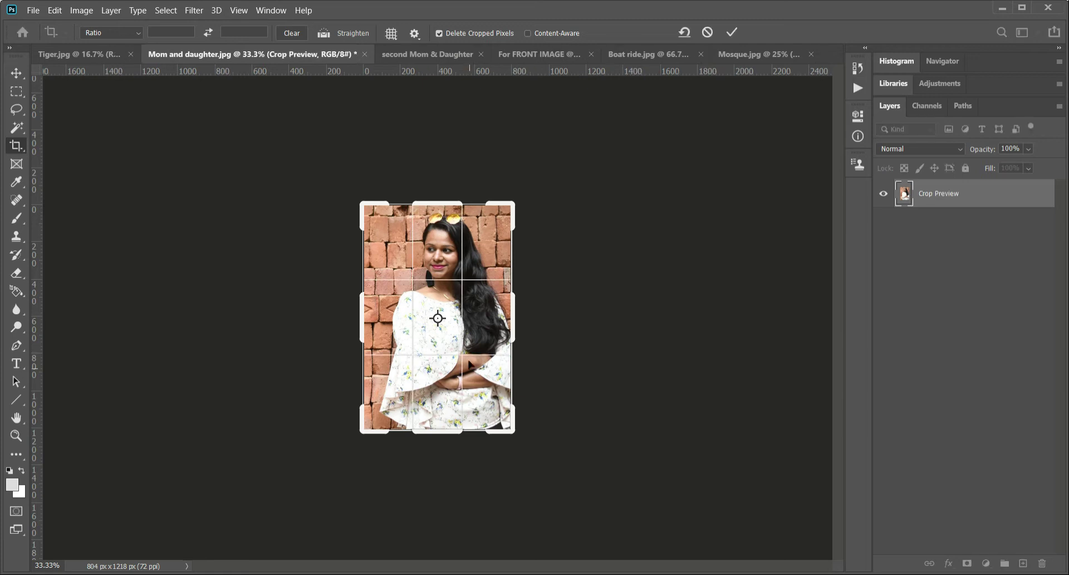
pyautogui.click(708, 32)
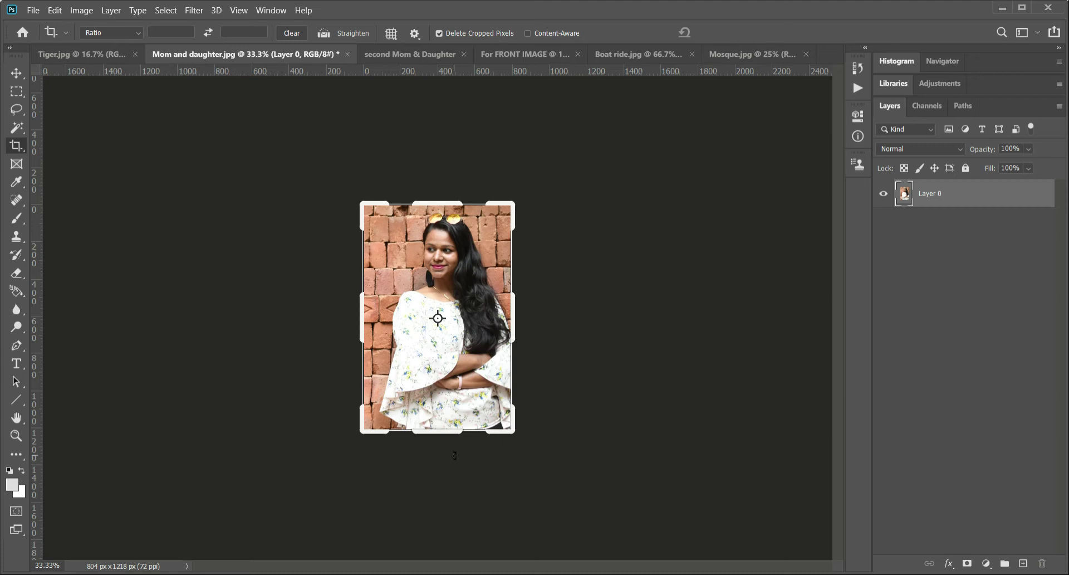
# Revisit the Tools preferences, keep Show Reference Point when using Transform enabled, and return to the Crop tool.
pyautogui.click(54, 10)
pyautogui.moveTo(181, 552)
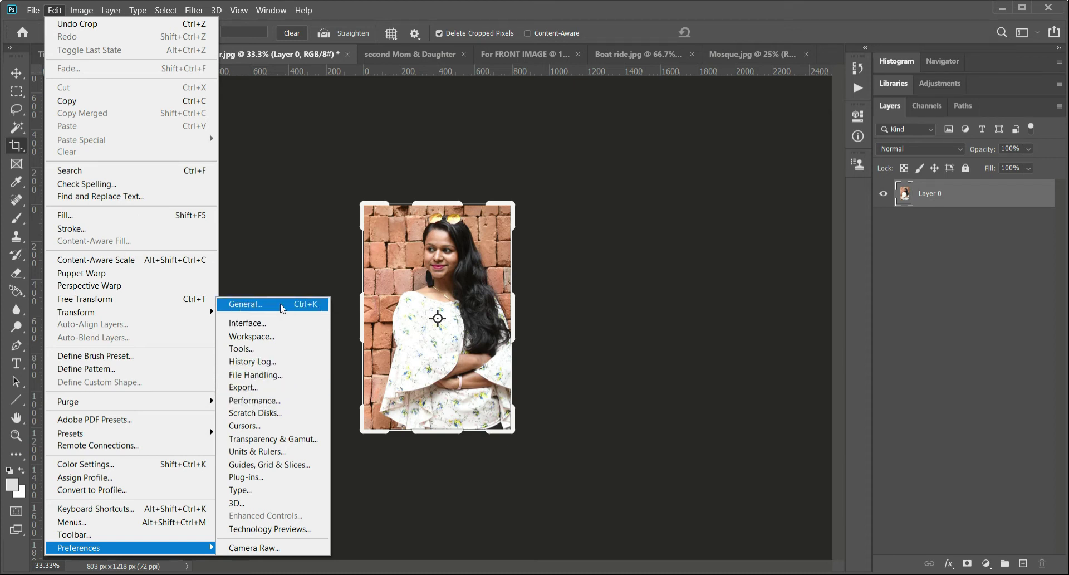
pyautogui.click(591, 306)
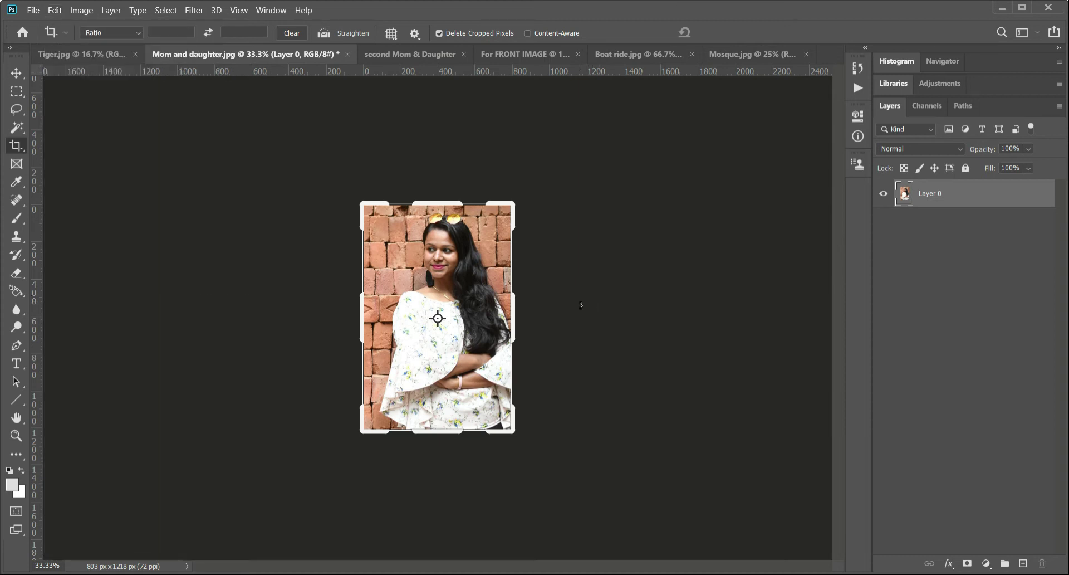
pyautogui.hotkey('ctrl', 'k')
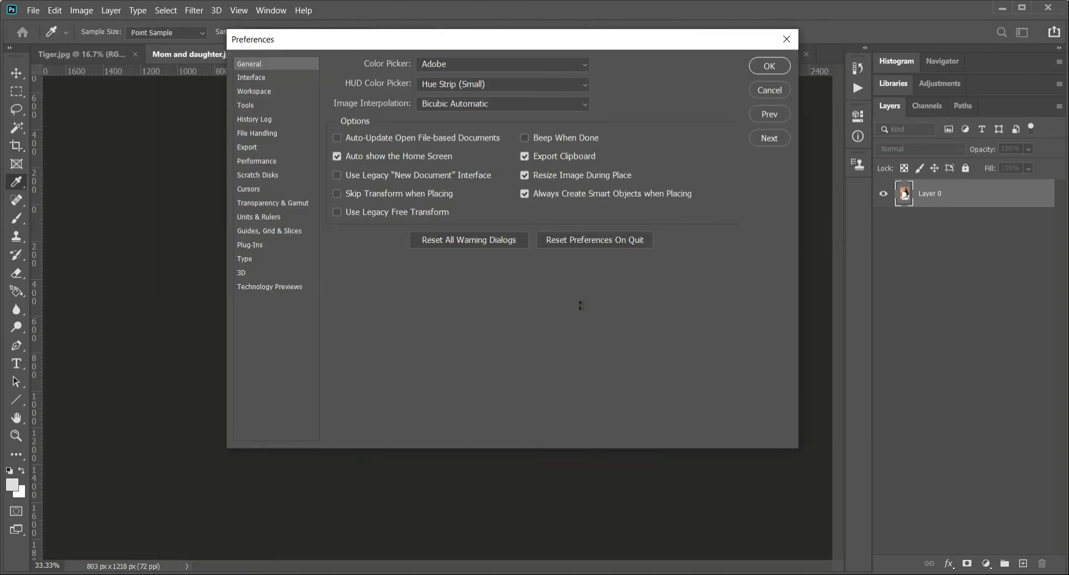
pyautogui.click(265, 107)
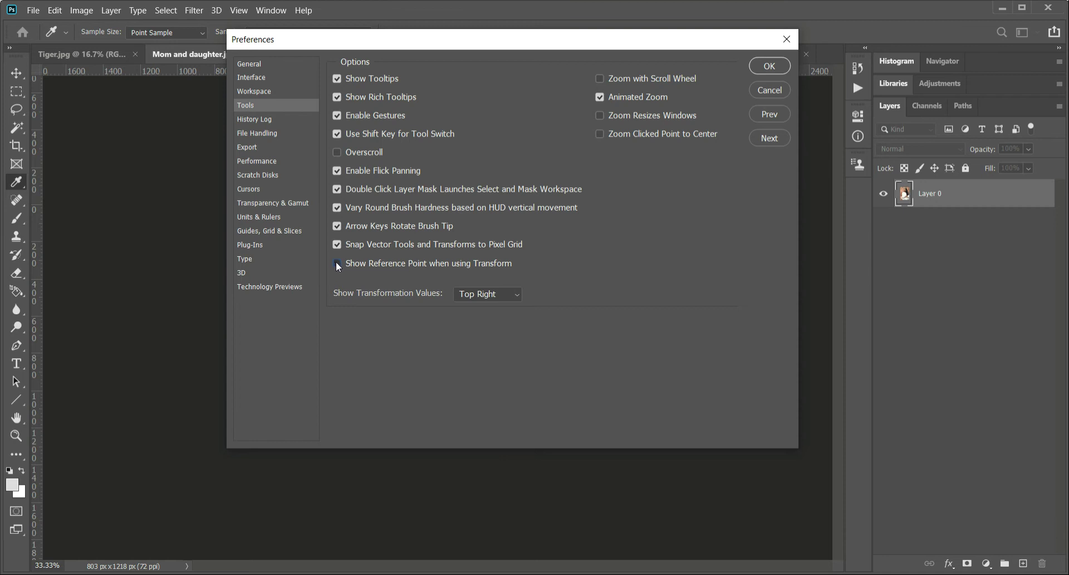
pyautogui.click(770, 66)
pyautogui.press('c')
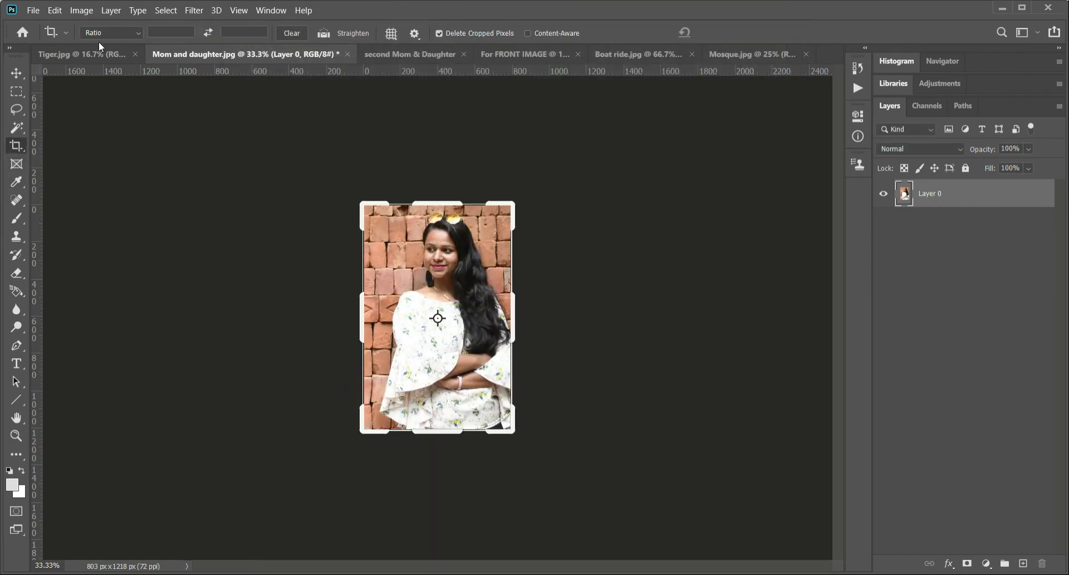
# Switch to the second Mom & Daughter photo and try the W x H x Resolution and Original Ratio crop presets.
pyautogui.click(138, 34)
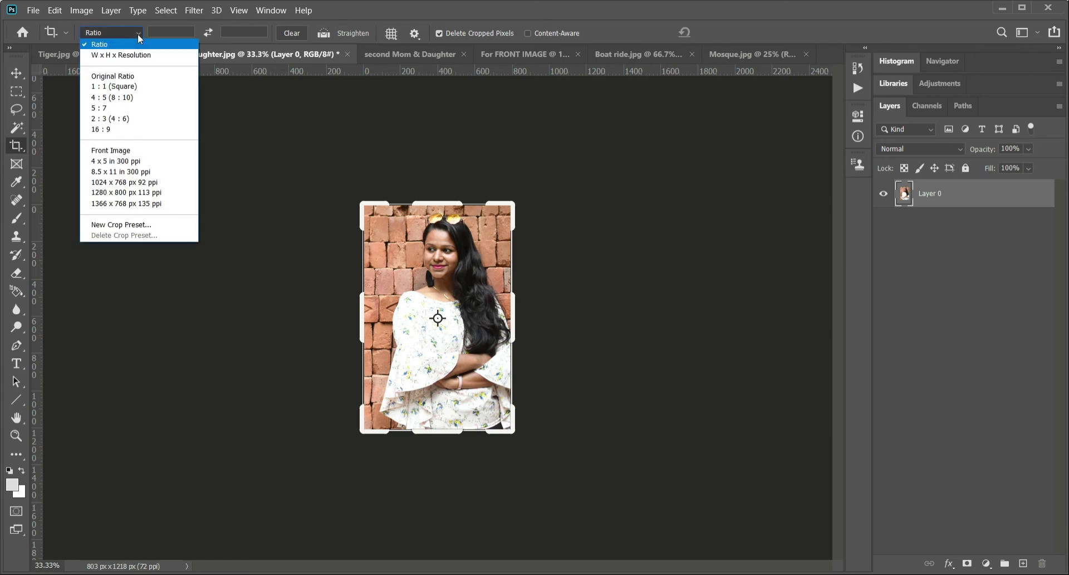
pyautogui.click(138, 33)
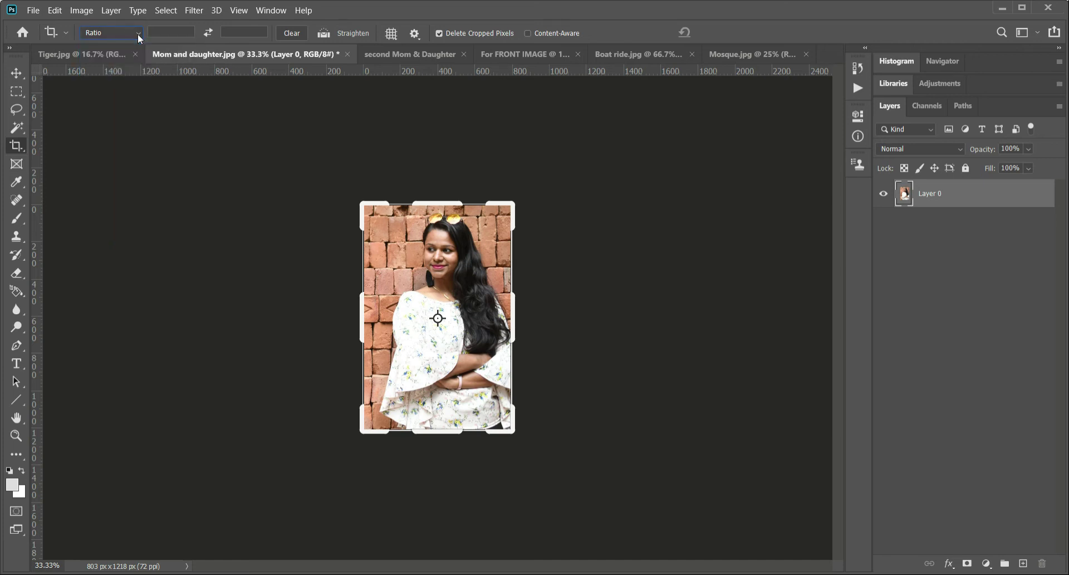
pyautogui.click(420, 54)
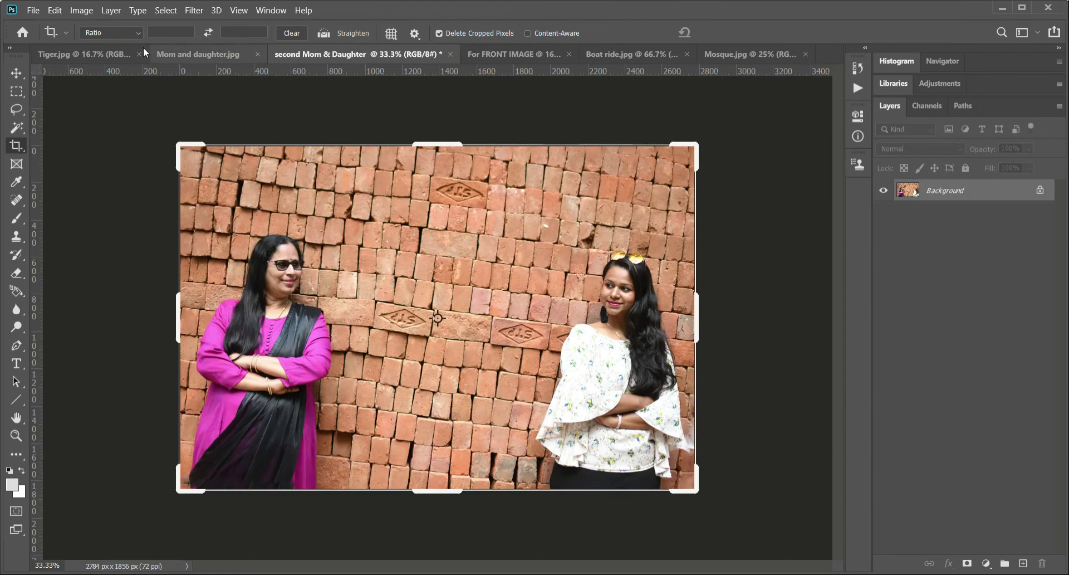
pyautogui.click(136, 32)
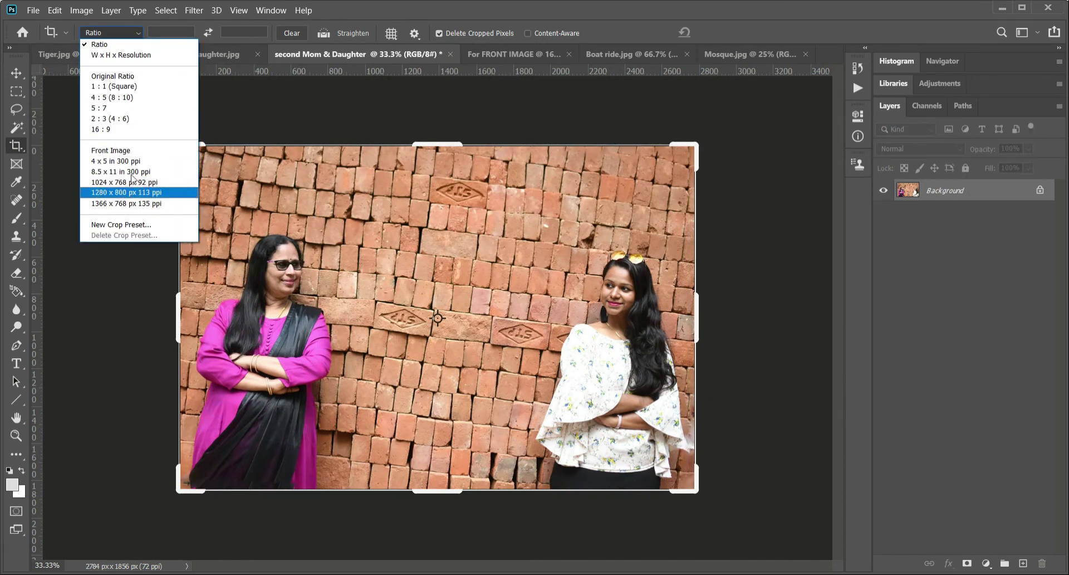
pyautogui.click(152, 59)
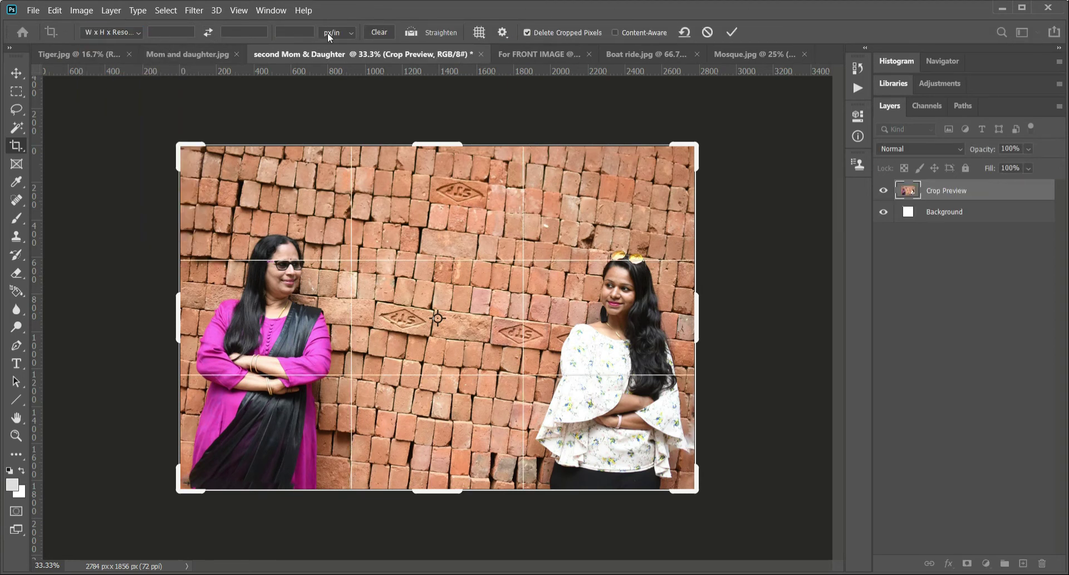
pyautogui.click(139, 32)
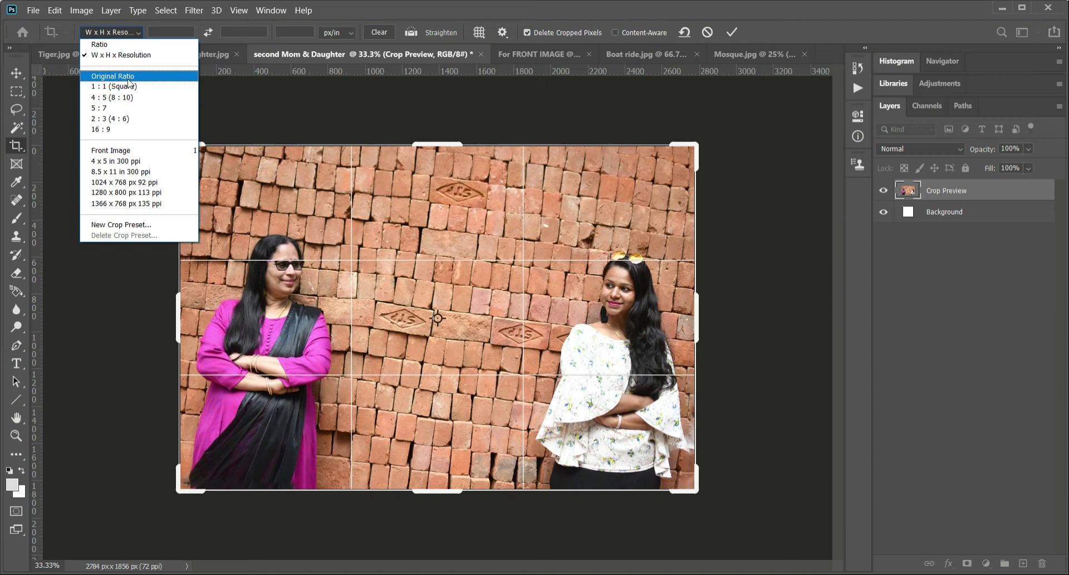
pyautogui.click(112, 81)
pyautogui.moveTo(177, 145)
pyautogui.mouseDown()
pyautogui.moveTo(270, 212)
pyautogui.moveTo(172, 159)
pyautogui.moveTo(179, 145)
pyautogui.mouseUp()
# Apply the 5 : 7 crop preset, shrink the crop frame toward its lower edge, then try rotating the photo and undo the rotation.
pyautogui.click(139, 33)
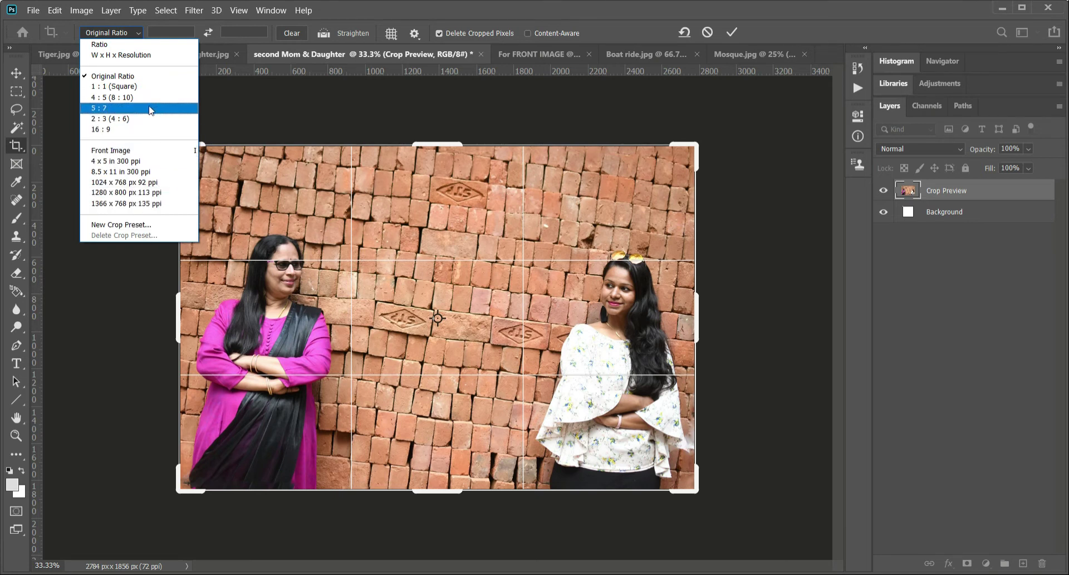
pyautogui.click(120, 109)
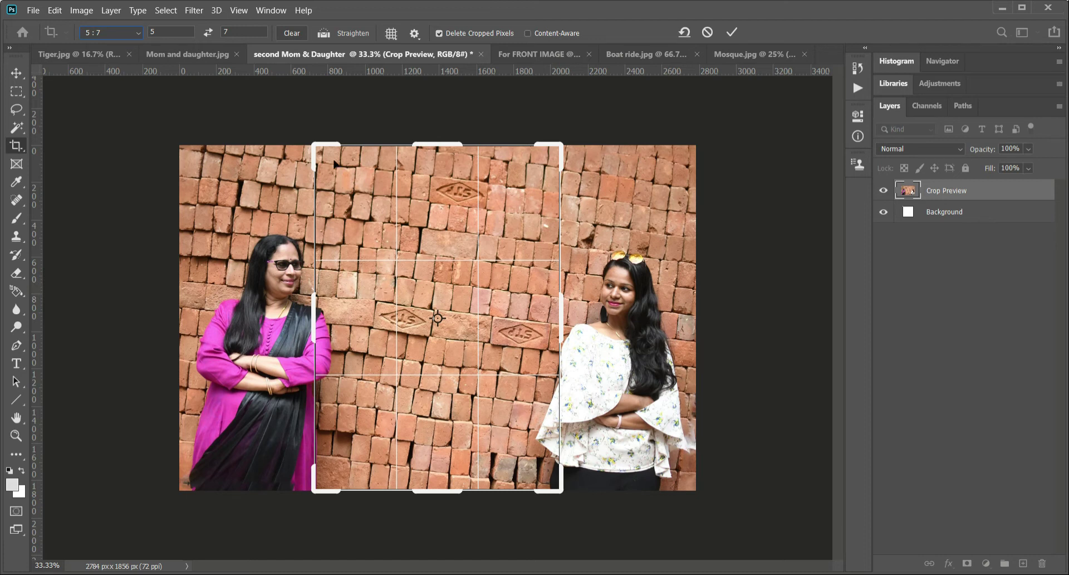
pyautogui.moveTo(315, 146); pyautogui.dragTo(383, 241)
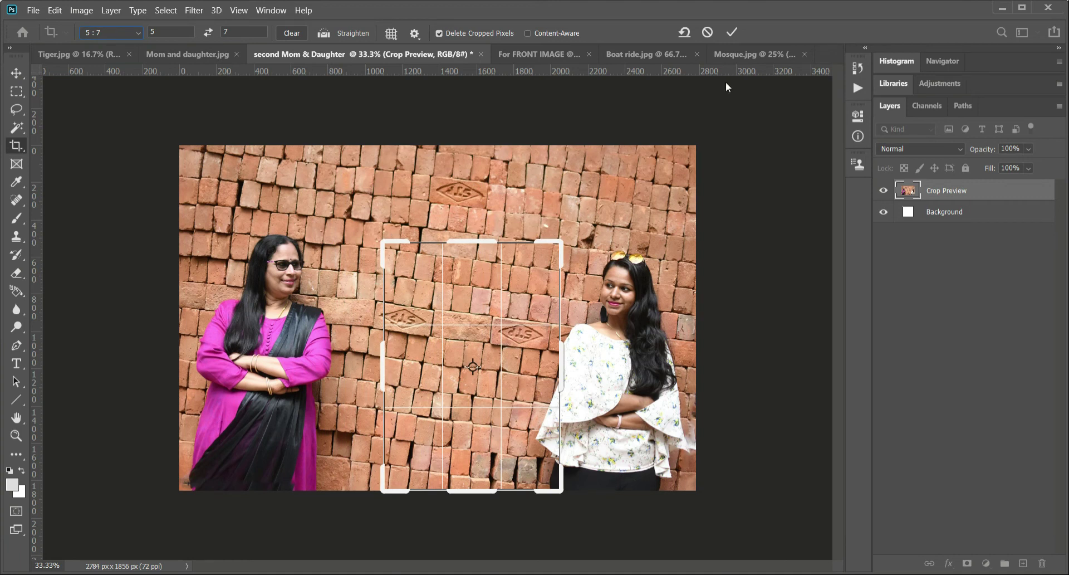
pyautogui.moveTo(635, 422); pyautogui.dragTo(582, 424)
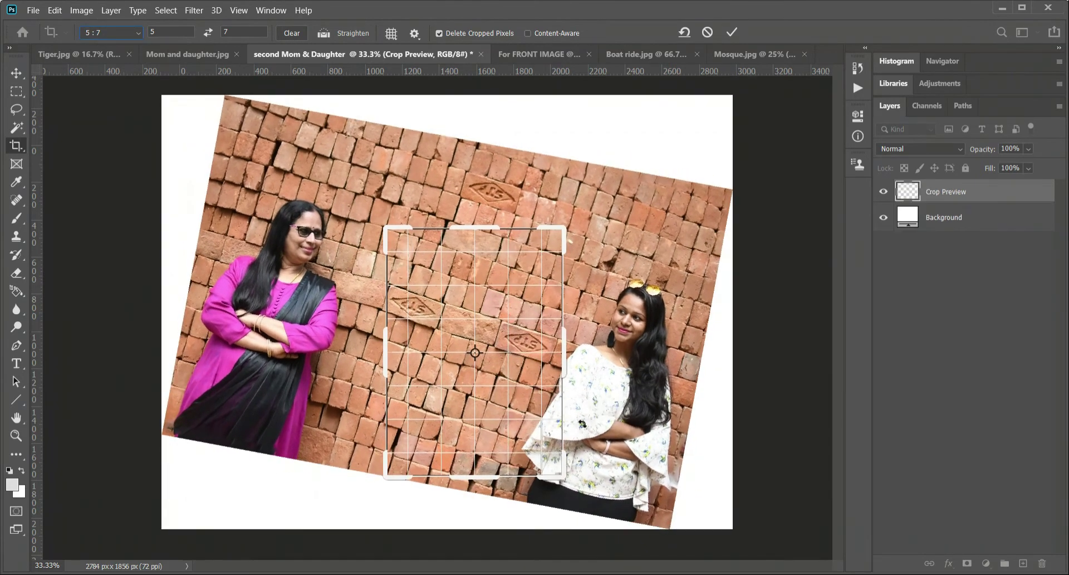
pyautogui.hotkey('ctrl', 'z')
# Move the photo so the 5 : 7 frame surrounds the woman in white, try another rotation, then commit the crop and undo it.
pyautogui.moveTo(504, 390); pyautogui.dragTo(393, 387)
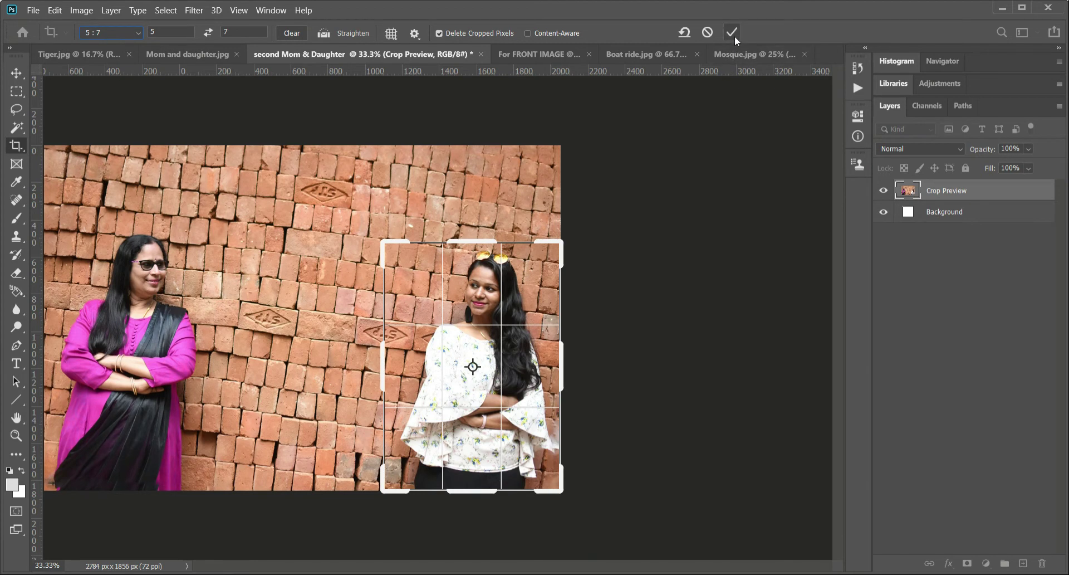
pyautogui.moveTo(365, 480); pyautogui.dragTo(352, 452)
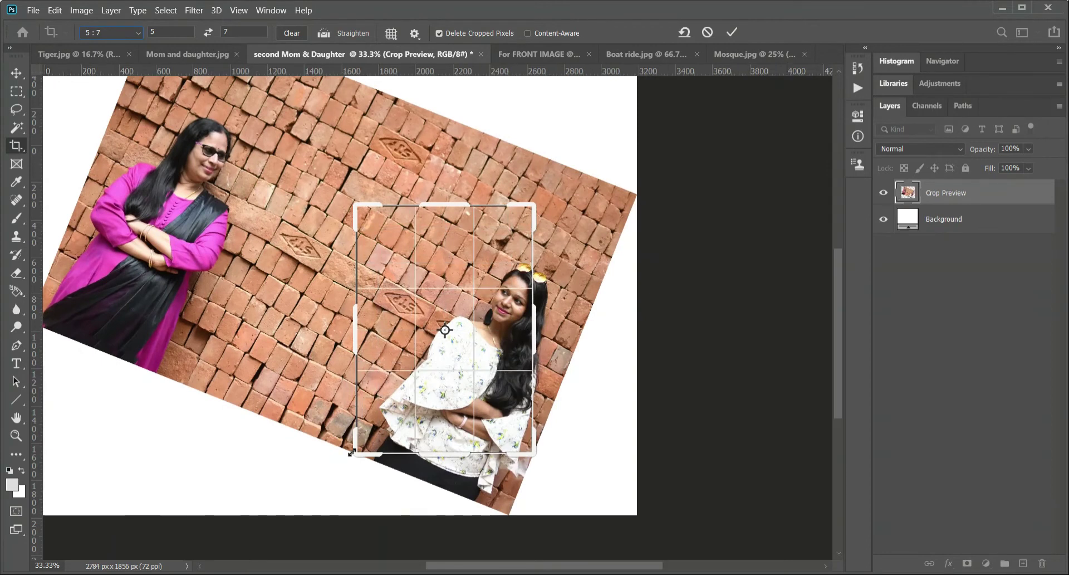
pyautogui.hotkey('ctrl', 'z')
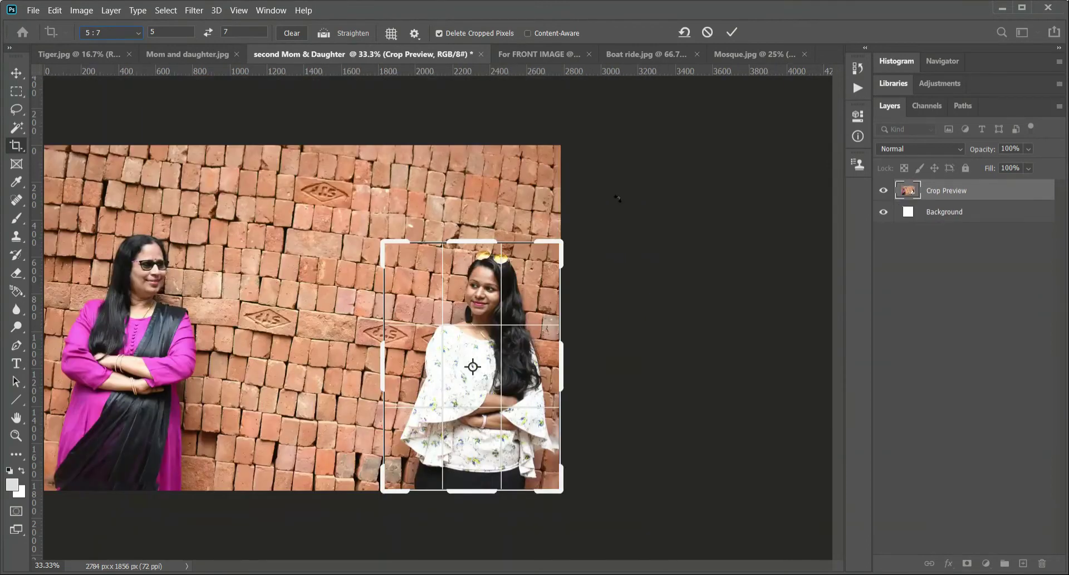
pyautogui.click(732, 32)
pyautogui.hotkey('ctrl', 'z')
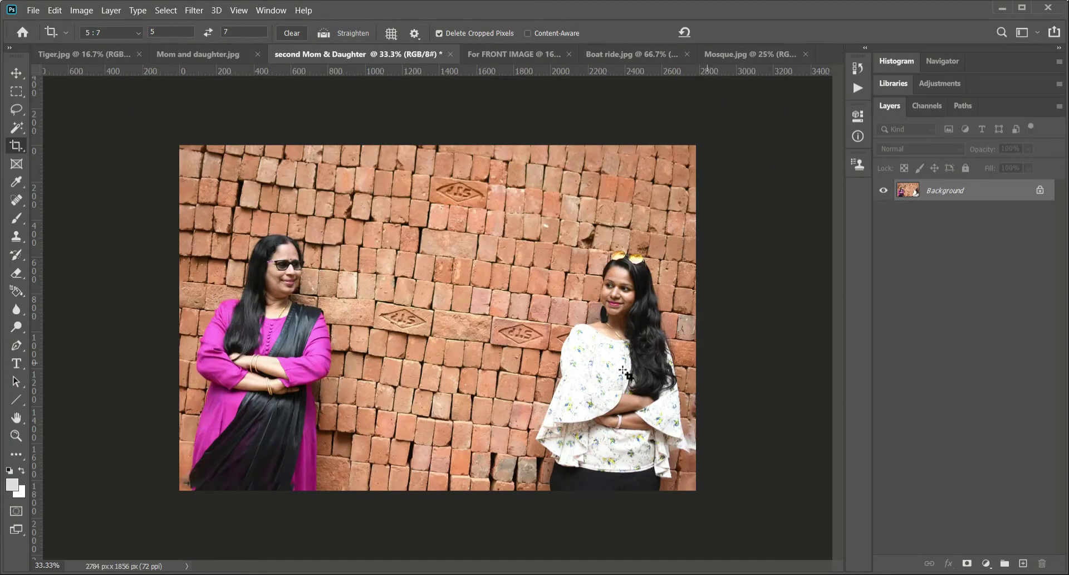
# Try resizing the 5 : 7 crop frame into a landscape 7 : 5 frame over the brick wall, and cancel the crop.
pyautogui.click(393, 321)
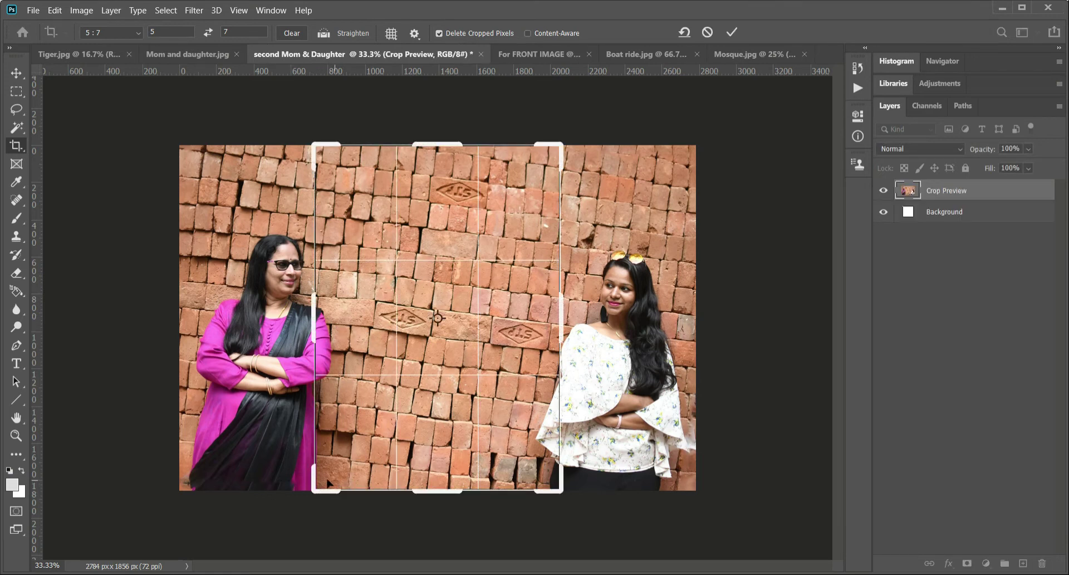
pyautogui.moveTo(313, 490); pyautogui.dragTo(260, 321)
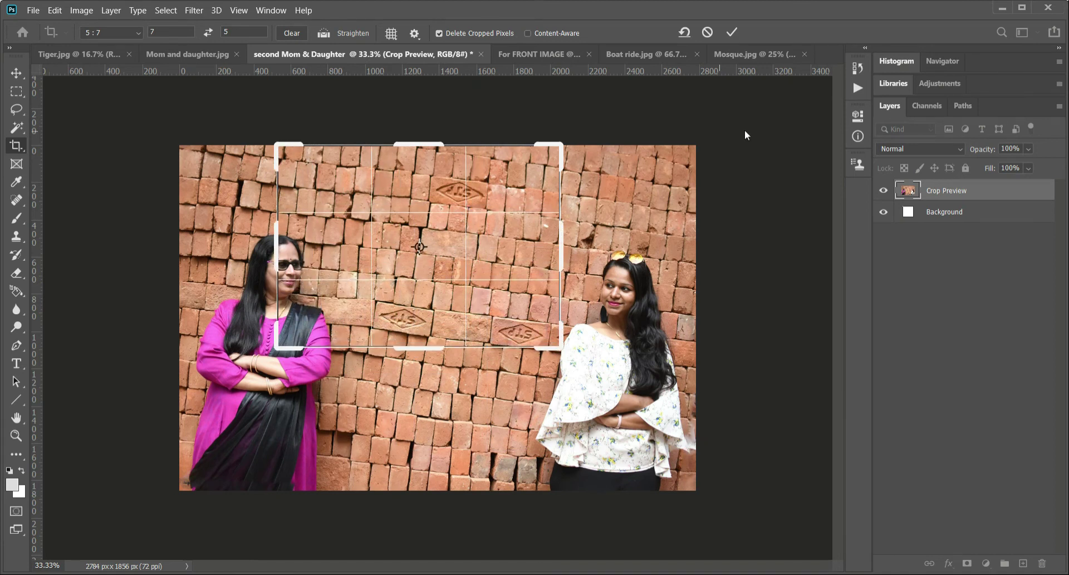
pyautogui.click(708, 33)
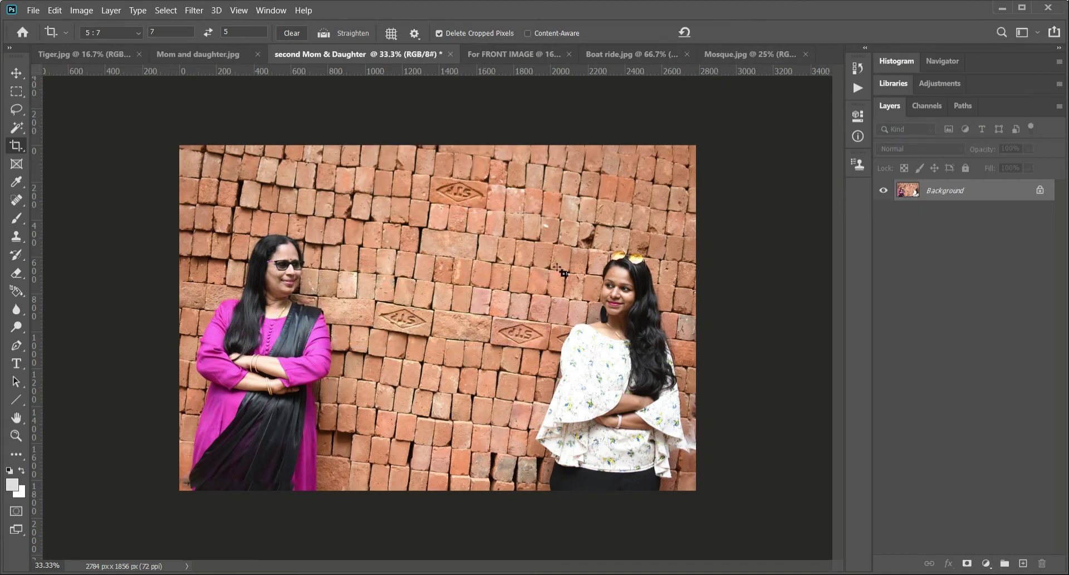
# Apply the Front Image crop preset, clear its width, height and resolution values, and commit the crop.
pyautogui.click(138, 32)
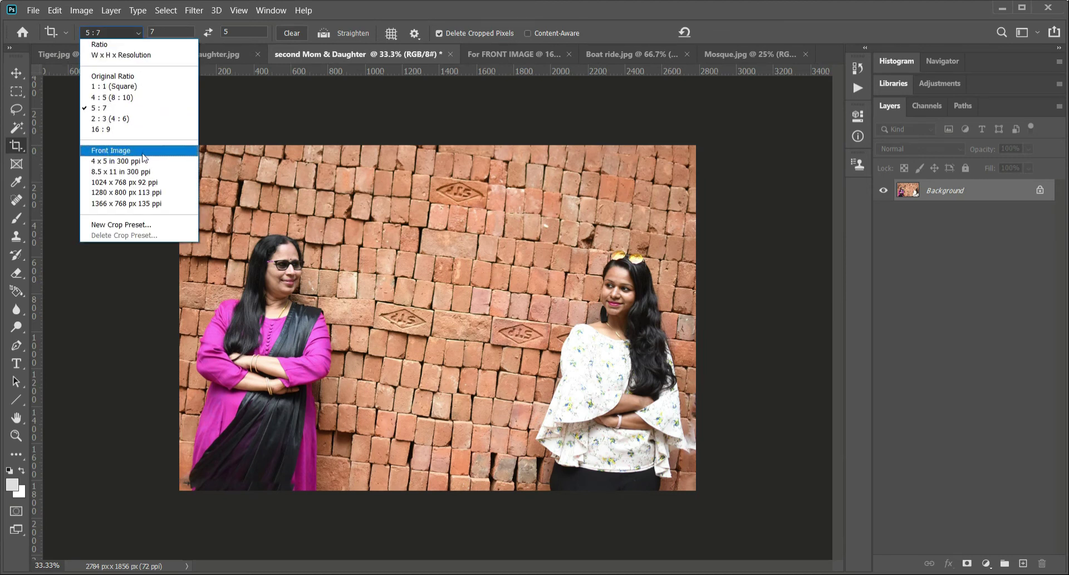
pyautogui.click(112, 150)
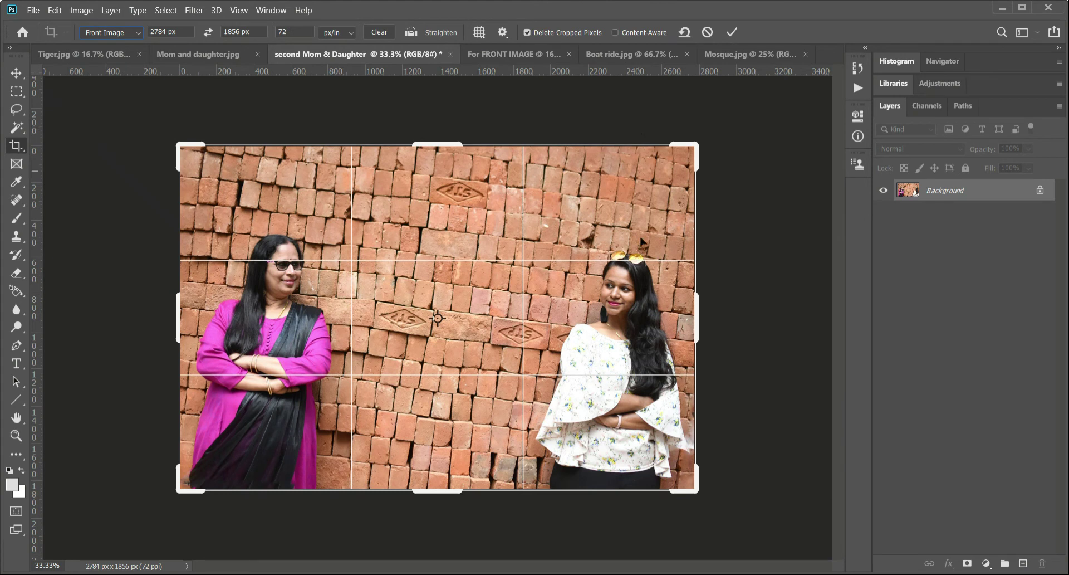
pyautogui.click(381, 33)
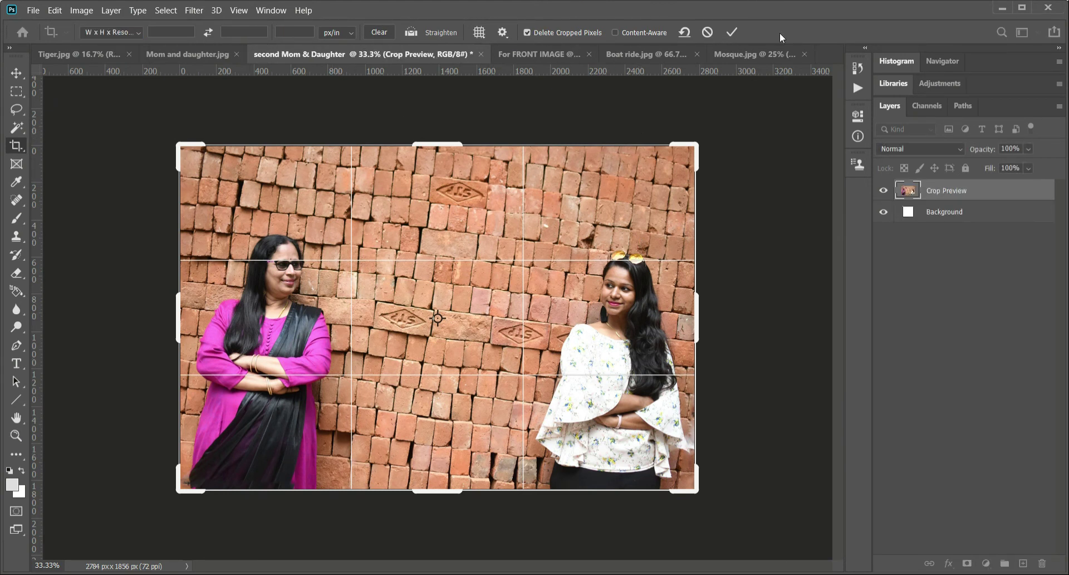
pyautogui.click(732, 32)
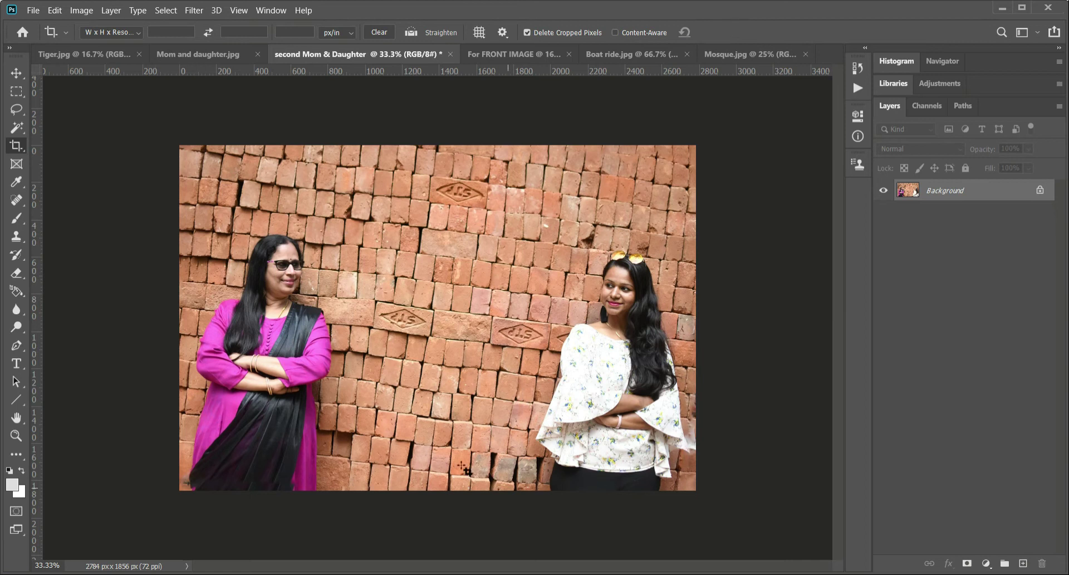
# Check the pixel dimensions and resolution of the second Mom & Daughter photo in Image Size.
pyautogui.press('ctrl')
pyautogui.hotkey('ctrl', 'alt', 'i')
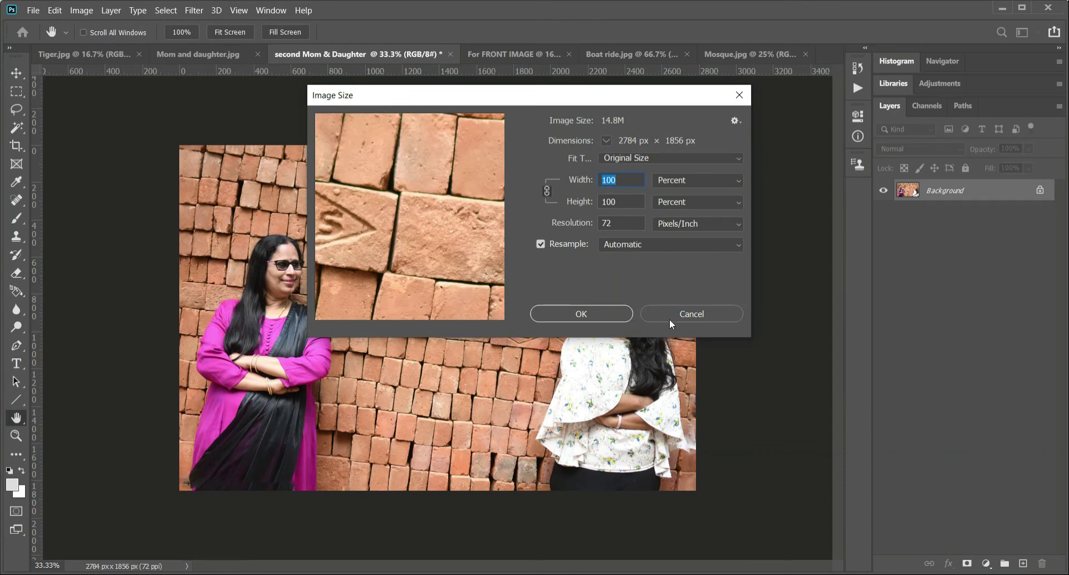
pyautogui.click(685, 316)
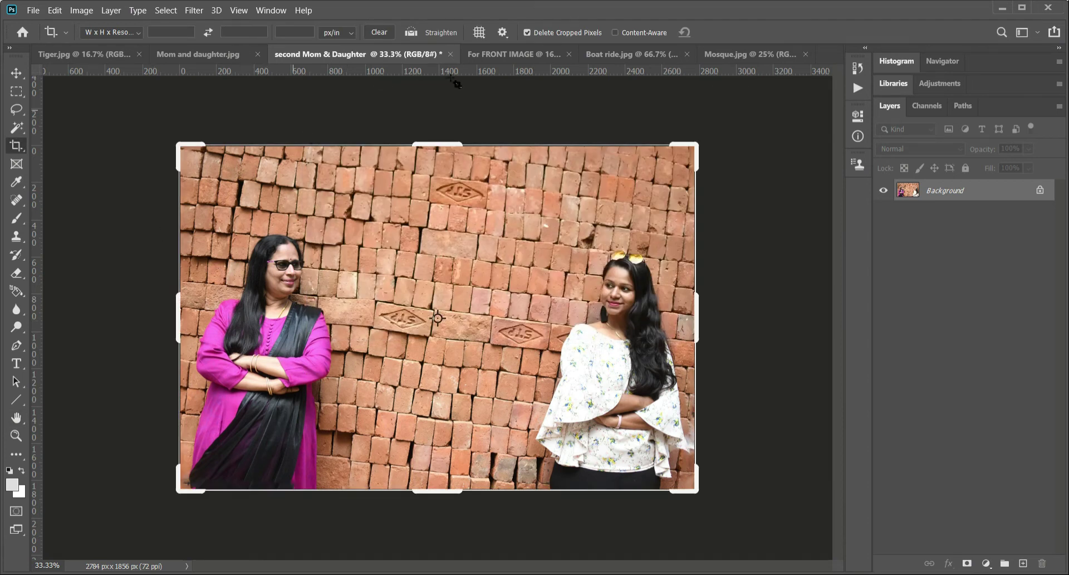
# Check the pixel dimensions and resolution of the For FRONT IMAGE tiger photo, and return to the Crop tool.
pyautogui.click(500, 52)
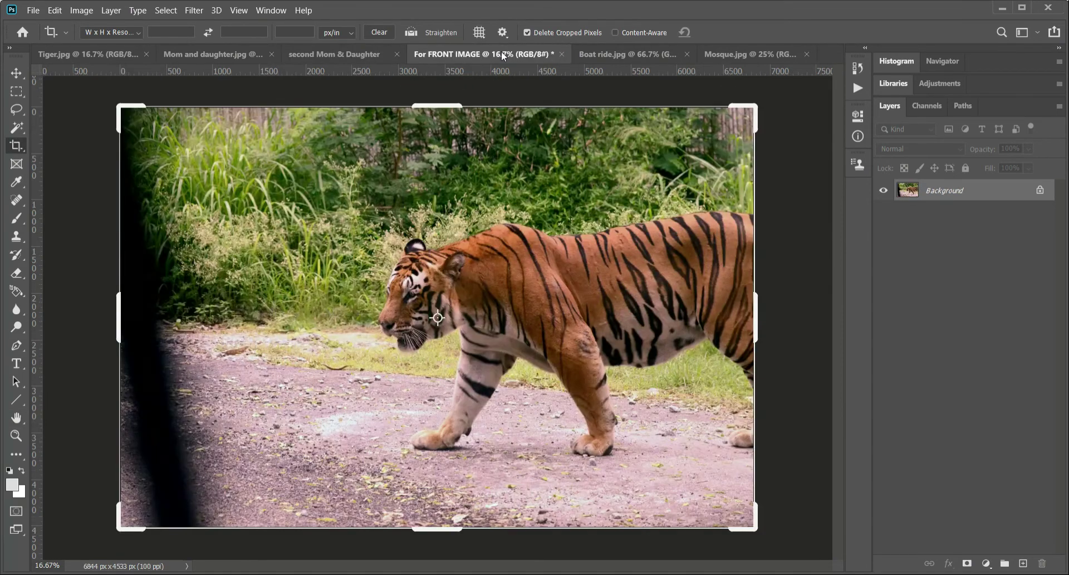
pyautogui.press('ctrl')
pyautogui.hotkey('ctrl', 'alt', 'i')
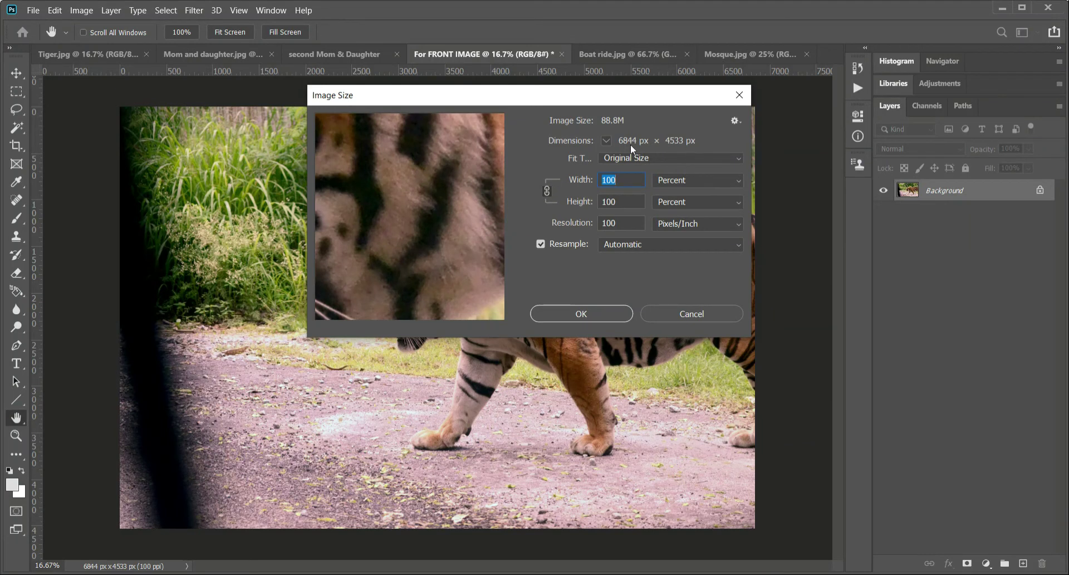
pyautogui.click(622, 223)
pyautogui.click(690, 313)
pyautogui.press('c')
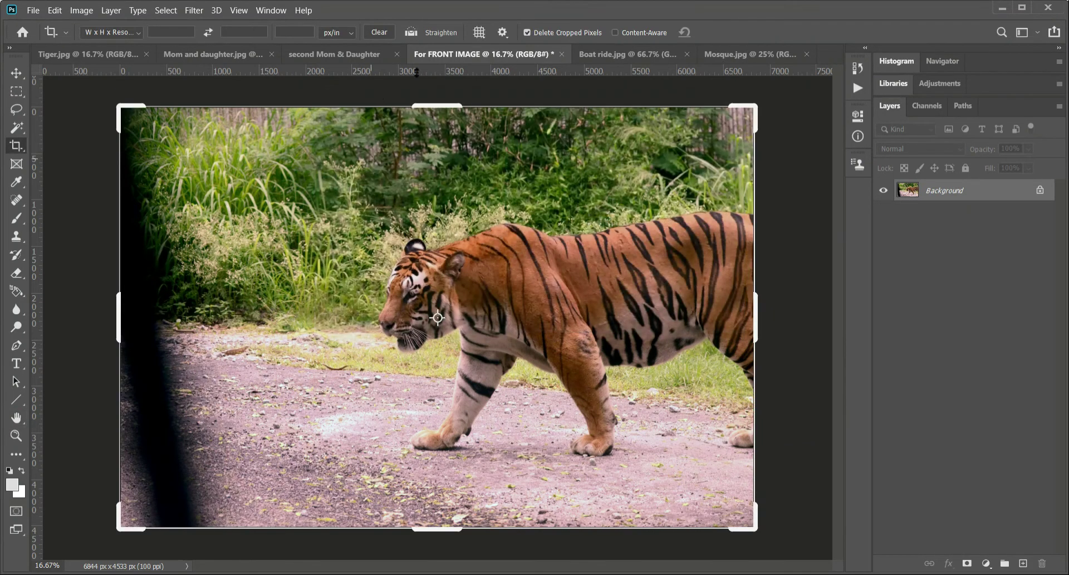
# Load the second Mom & Daughter photo's 2784 × 1856 px, 72 px/in size into the crop settings with the Front Image preset, and commit.
pyautogui.click(347, 55)
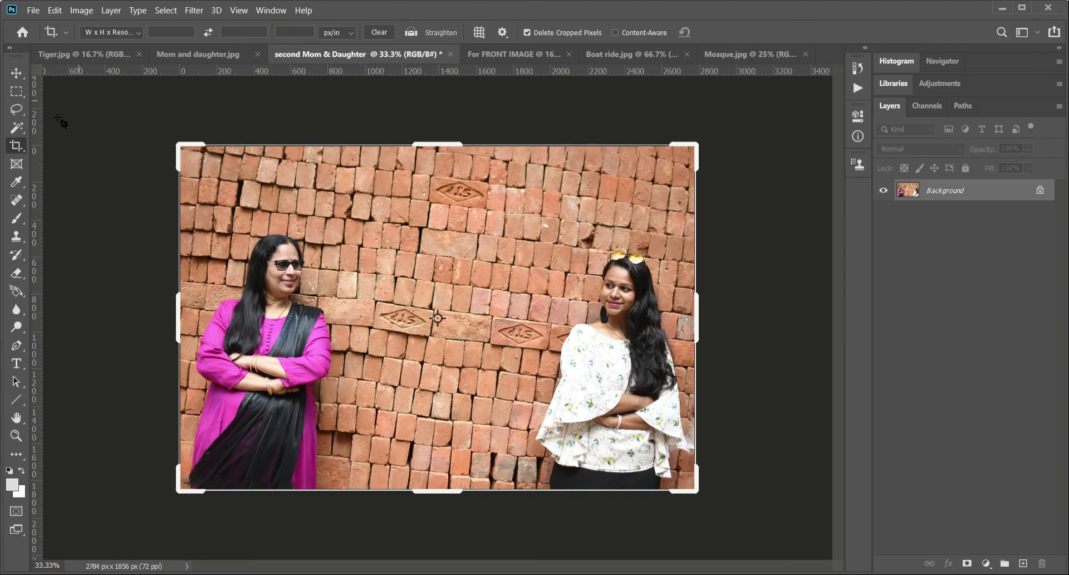
pyautogui.click(138, 33)
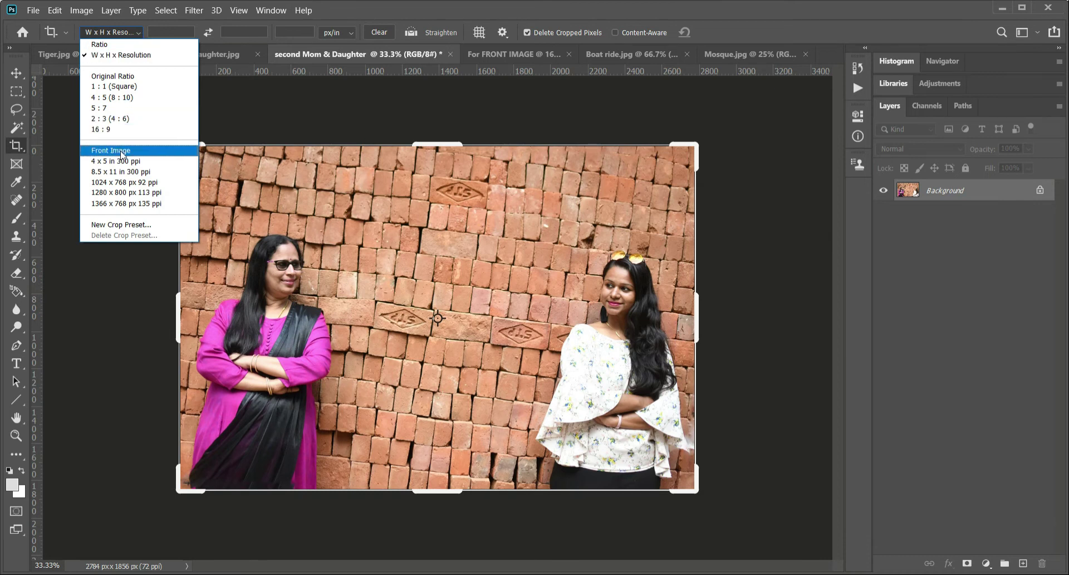
pyautogui.click(121, 151)
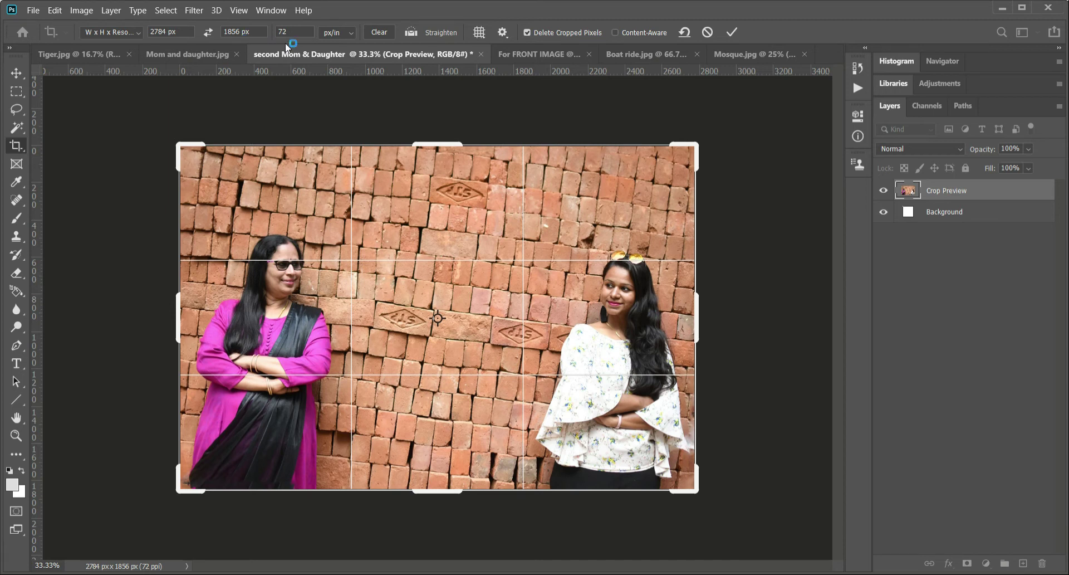
pyautogui.click(729, 32)
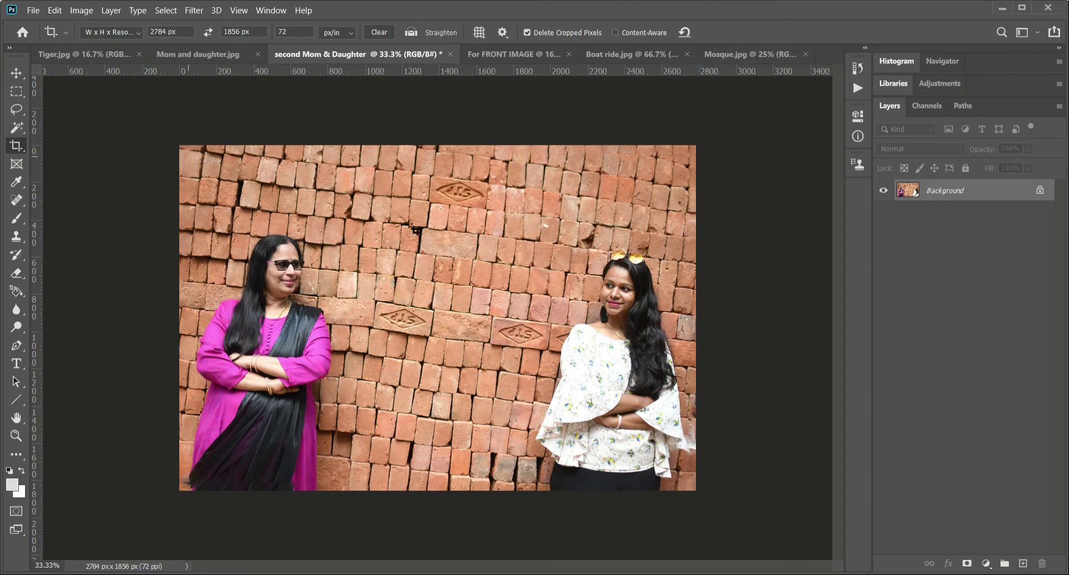
# Crop the For FRONT IMAGE tiger photo to 2784 × 1856 px at 72 px/in using the loaded size.
pyautogui.click(490, 54)
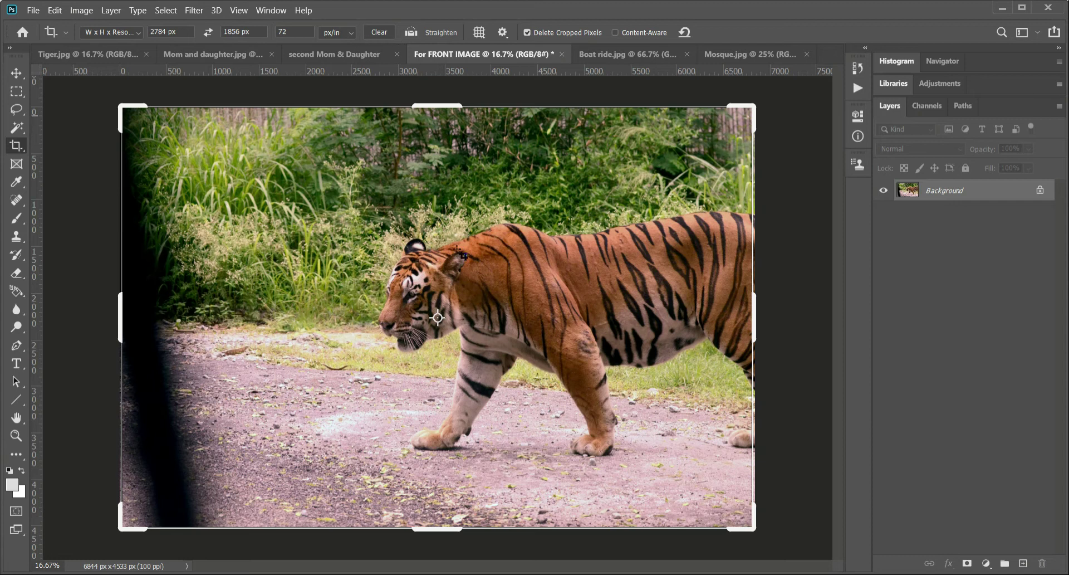
pyautogui.click(457, 254)
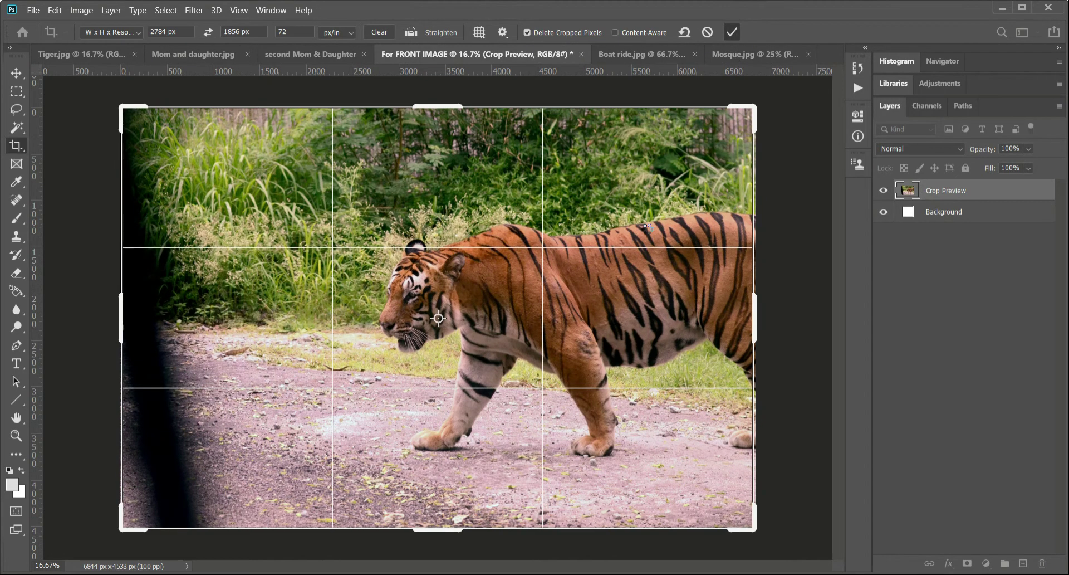
pyautogui.press('Return')
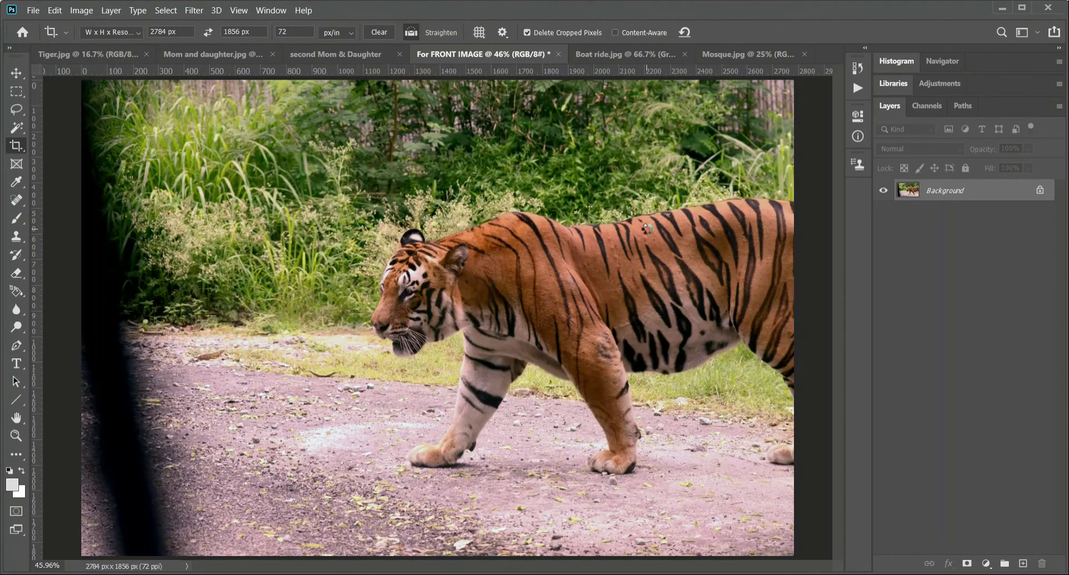
# Check the cropped tiger photo's dimensions and resolution in Image Size, and close it without changes.
pyautogui.hotkey('ctrl', '-')
pyautogui.hotkey('ctrl', 'alt', 'i')
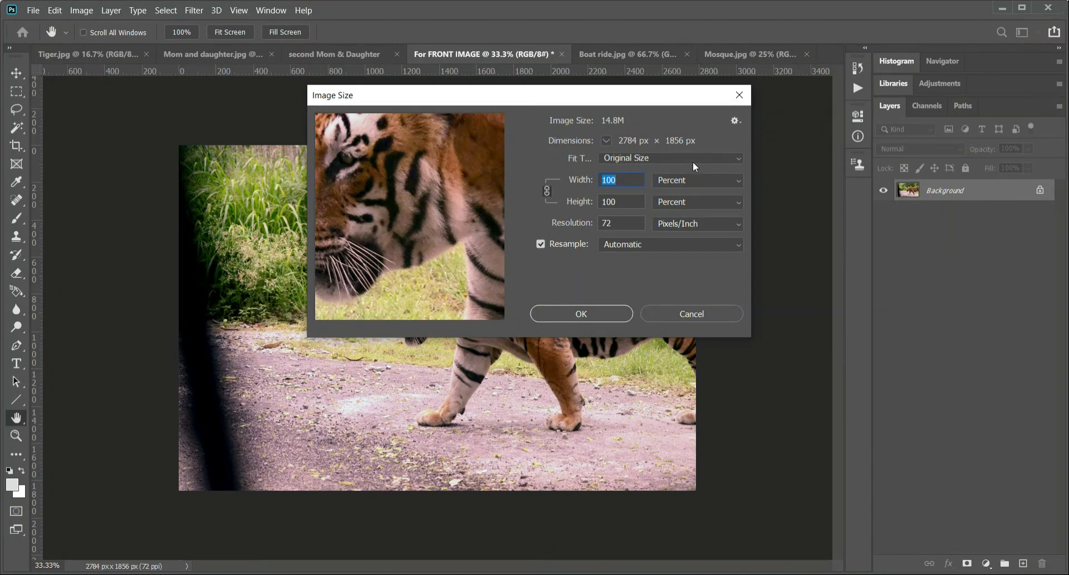
pyautogui.click(691, 310)
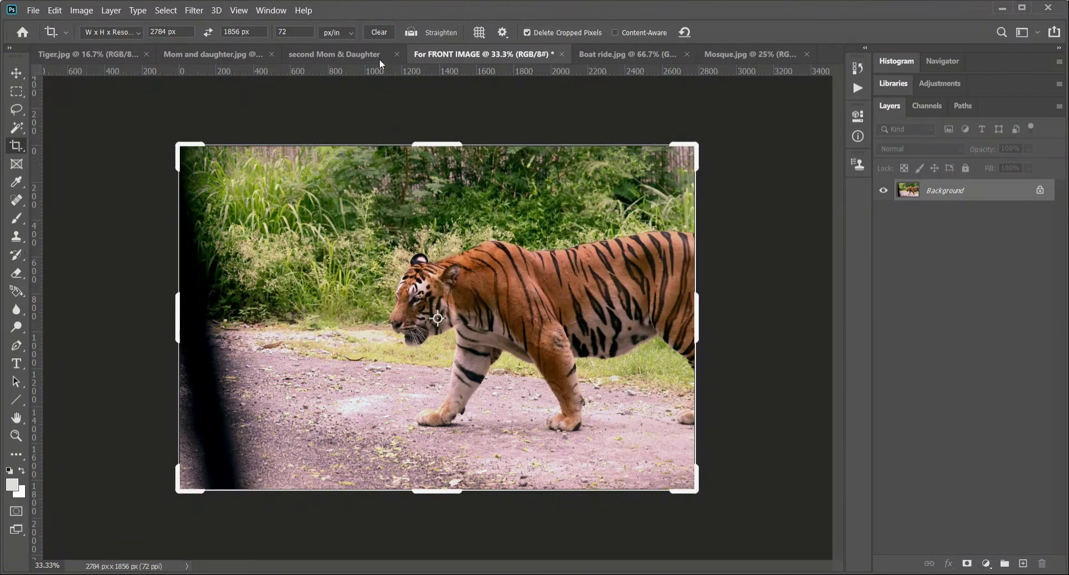
# Switch to the Boat ride photo and examine its tilted horizon up close.
pyautogui.click(606, 55)
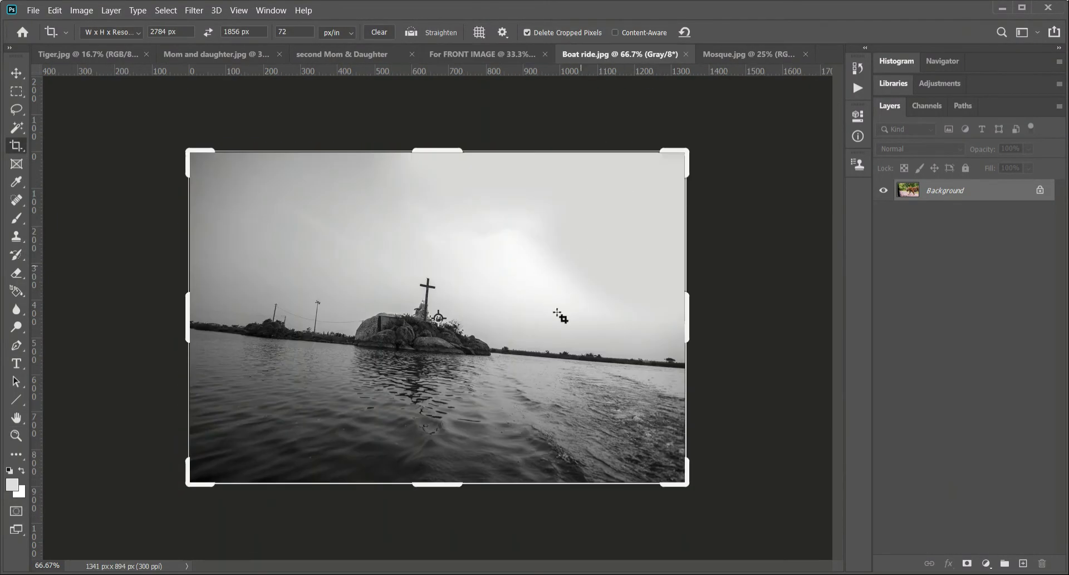
pyautogui.press('ctrl')
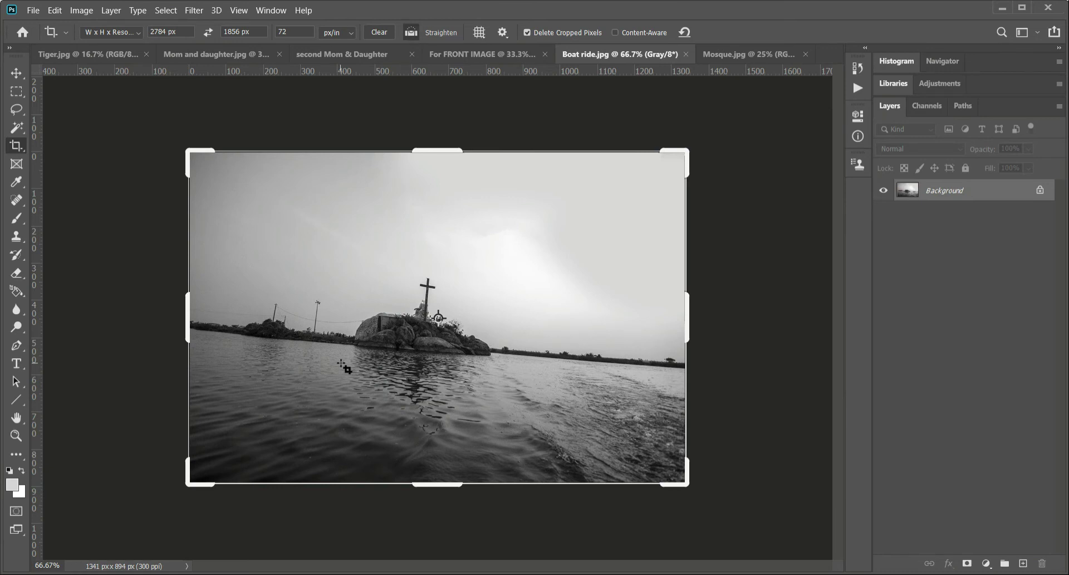
pyautogui.scroll(4, 344, 367)
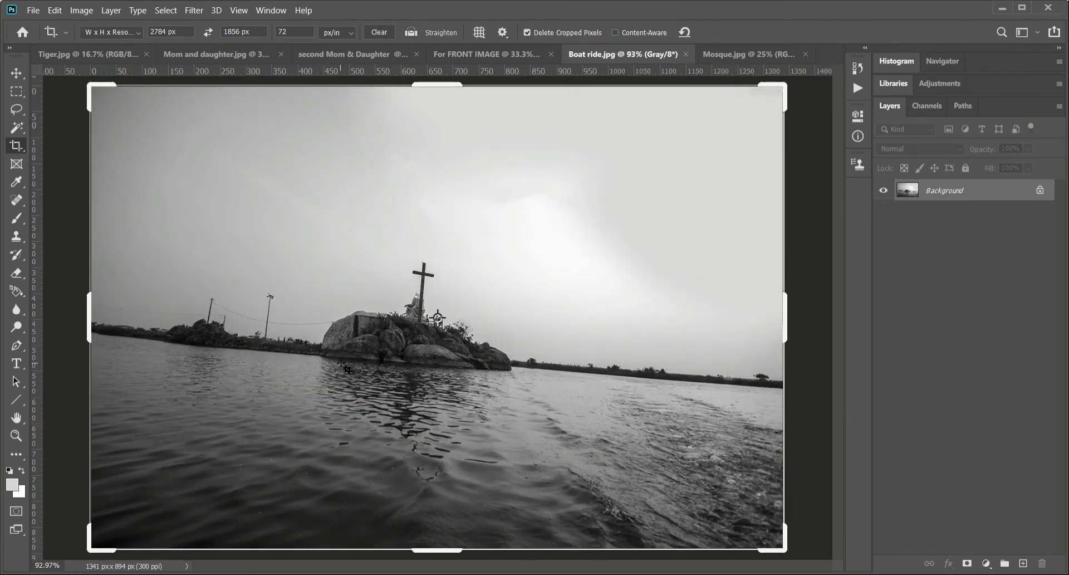
pyautogui.press('ctrl')
pyautogui.scroll(-4, 345, 366)
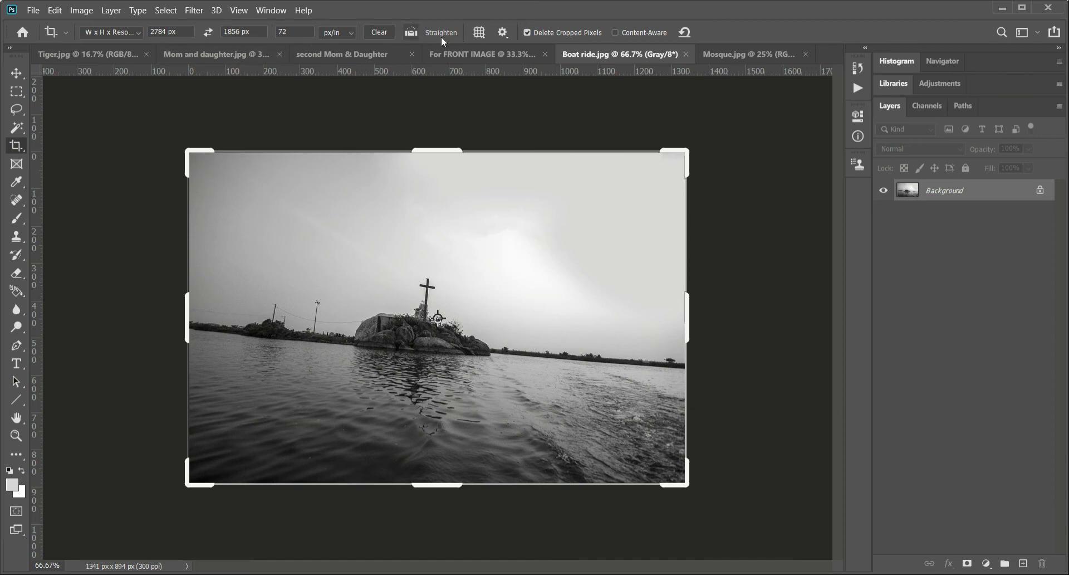
# Try straightening the Boat ride photo with a Straighten line along the full horizon, and cancel the crop.
pyautogui.click(412, 32)
pyautogui.moveTo(195, 331); pyautogui.dragTo(689, 371)
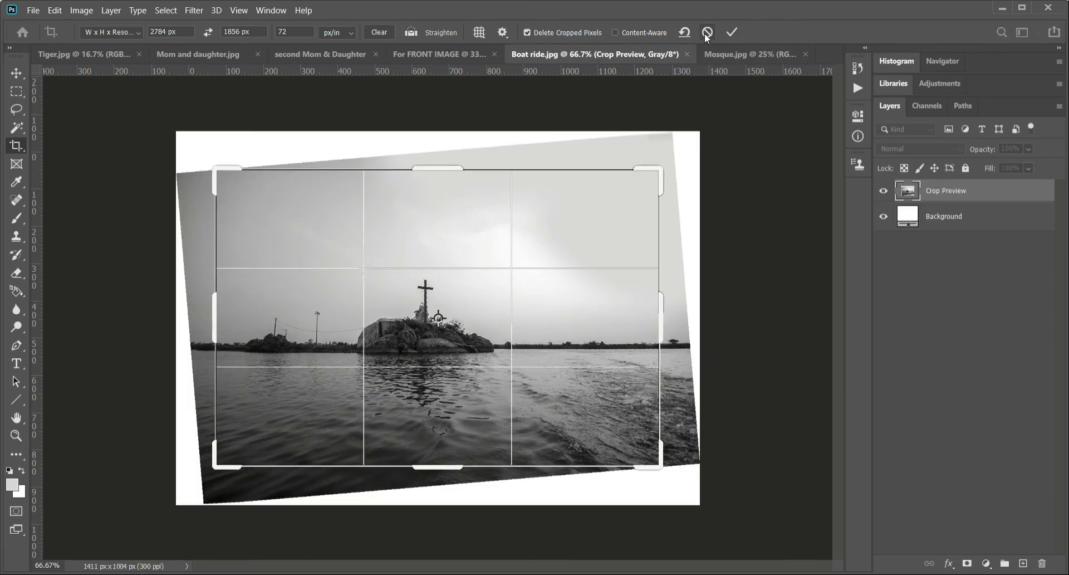
pyautogui.click(707, 33)
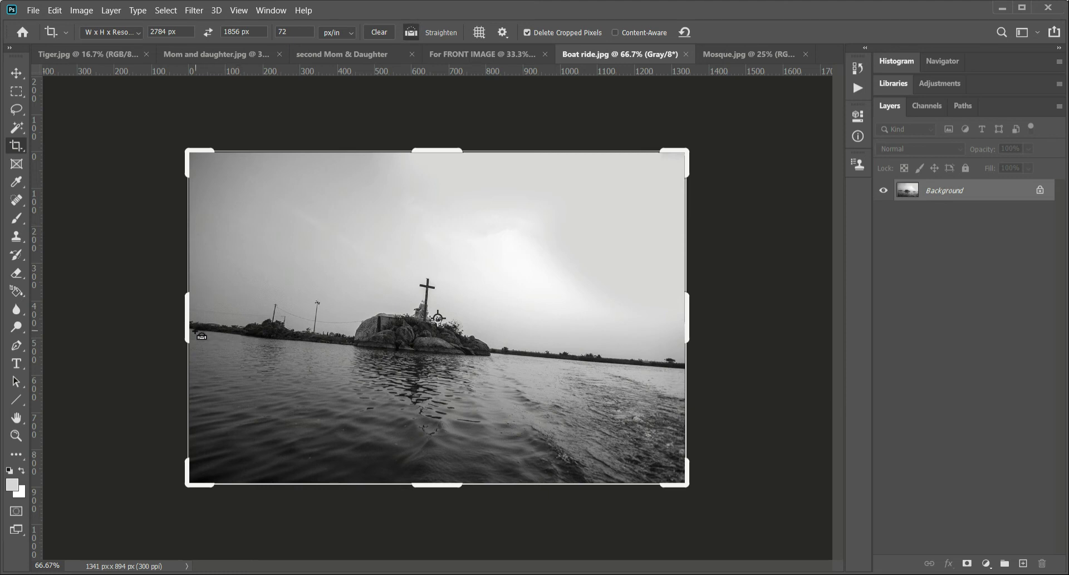
# Straighten the Boat ride photo along its horizon and extend the crop frame to enclose the whole rotated image.
pyautogui.moveTo(192, 331); pyautogui.dragTo(688, 371)
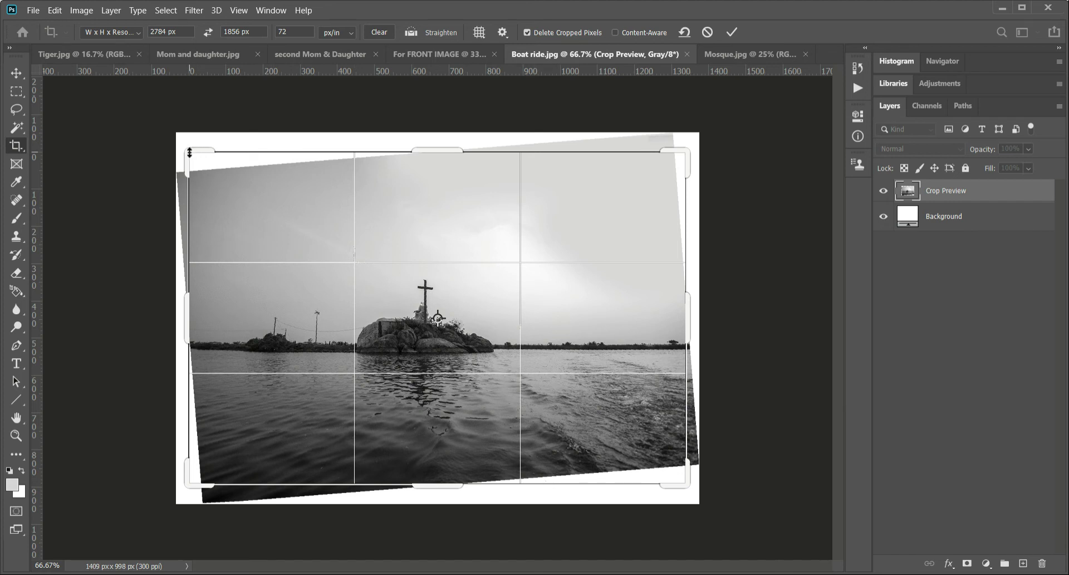
pyautogui.moveTo(189, 151); pyautogui.dragTo(178, 145)
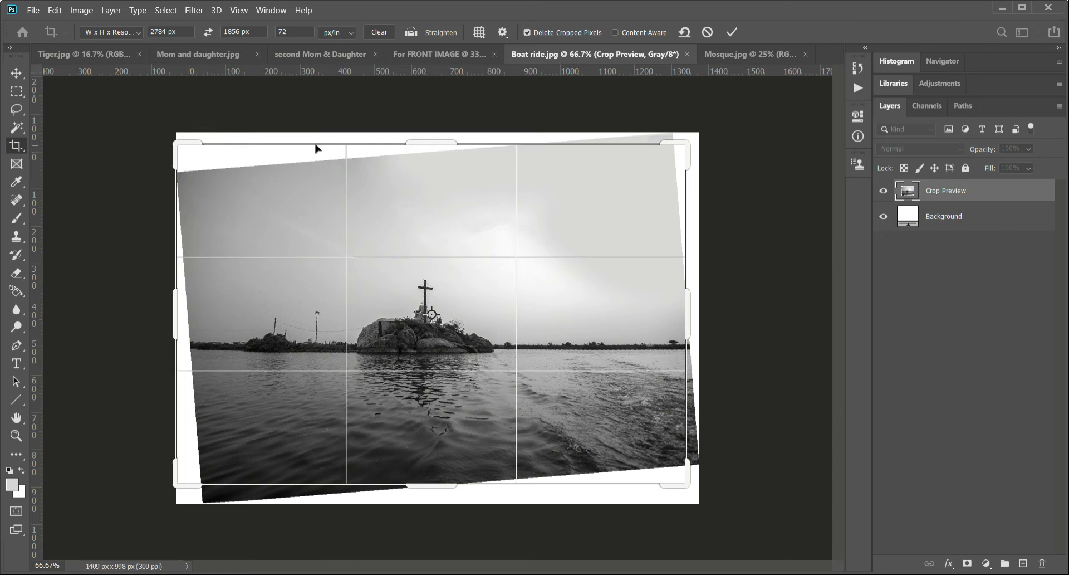
pyautogui.moveTo(436, 145); pyautogui.dragTo(438, 134)
pyautogui.moveTo(695, 310); pyautogui.dragTo(701, 308)
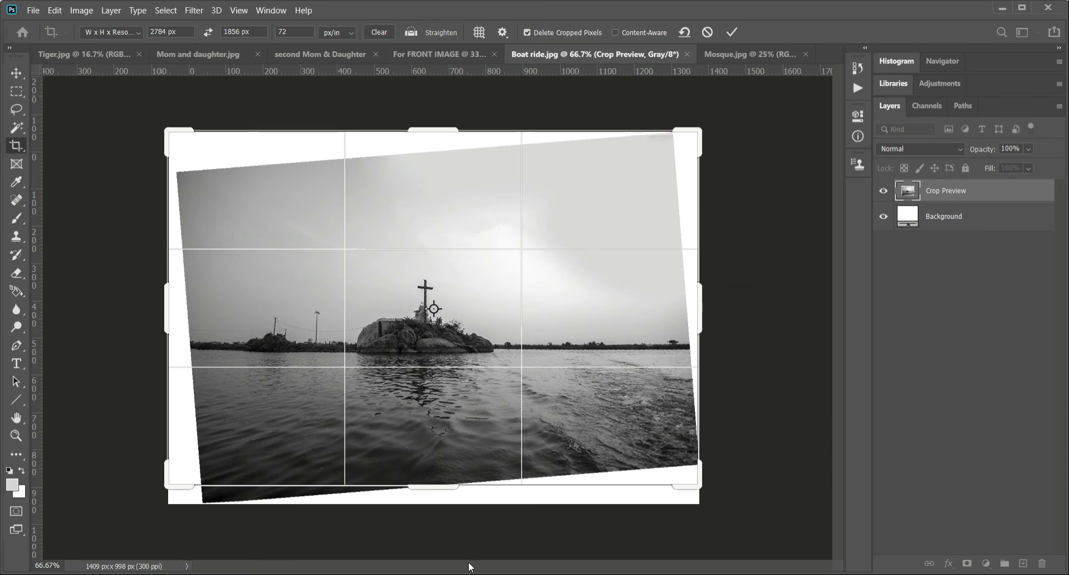
pyautogui.moveTo(437, 486); pyautogui.dragTo(437, 504)
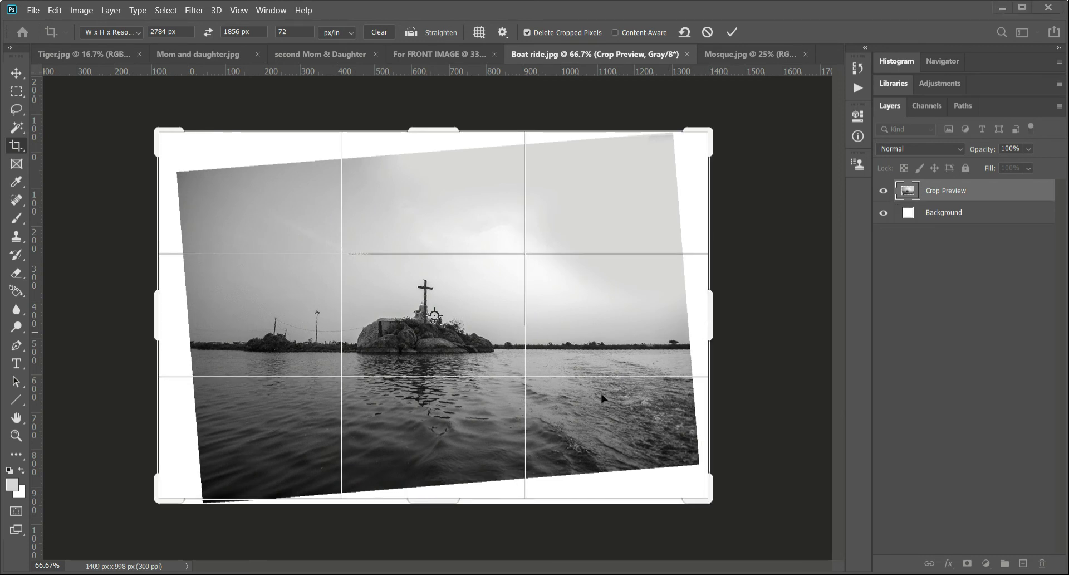
# Enable Content-Aware and commit the straightened crop of the Boat ride photo at 2784 × 1856 px, 72 px/in.
pyautogui.click(629, 32)
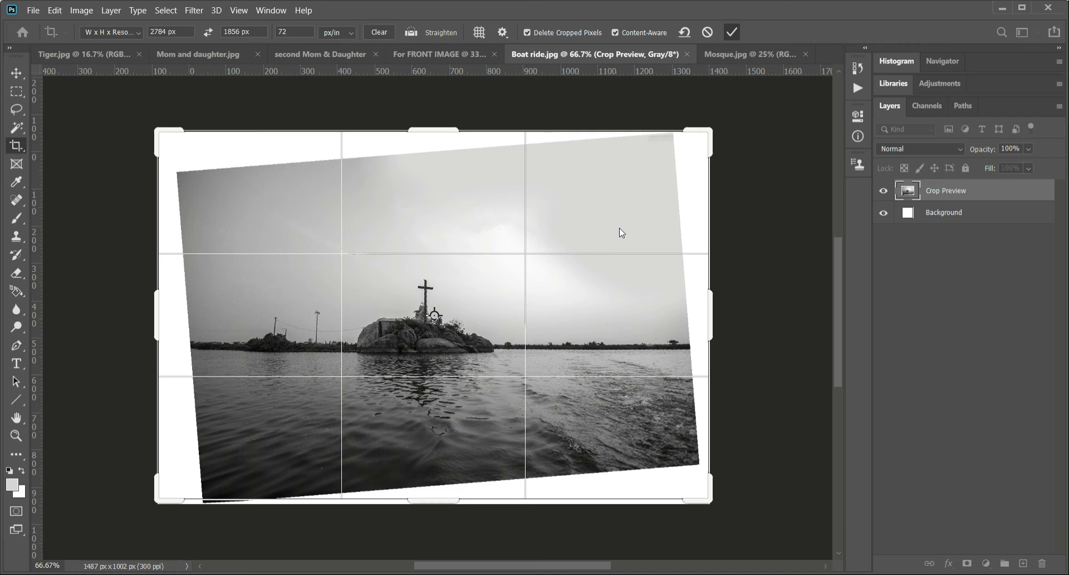
pyautogui.press('Return')
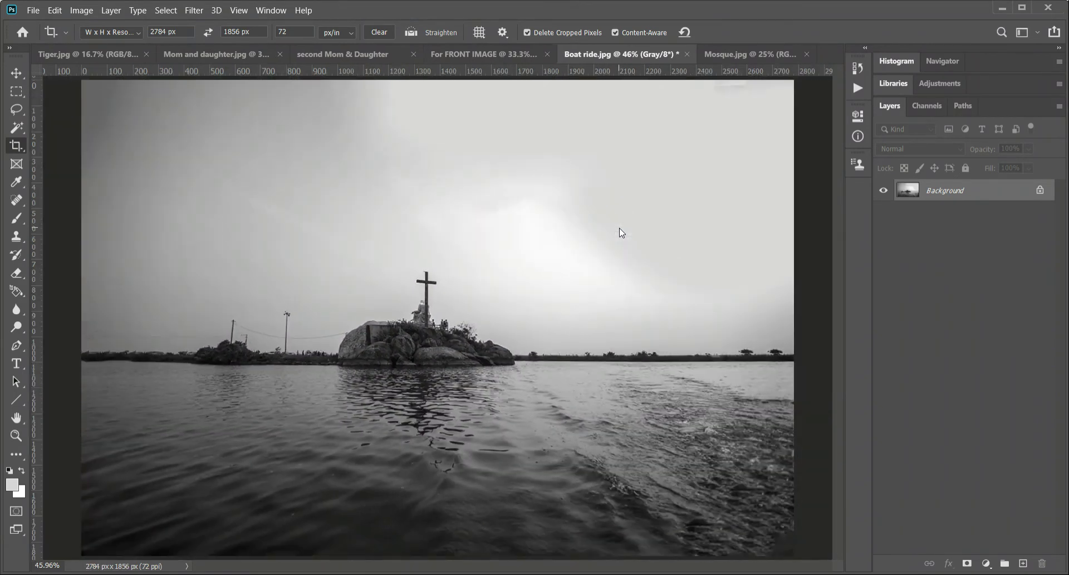
pyautogui.hotkey('ctrl', '-')
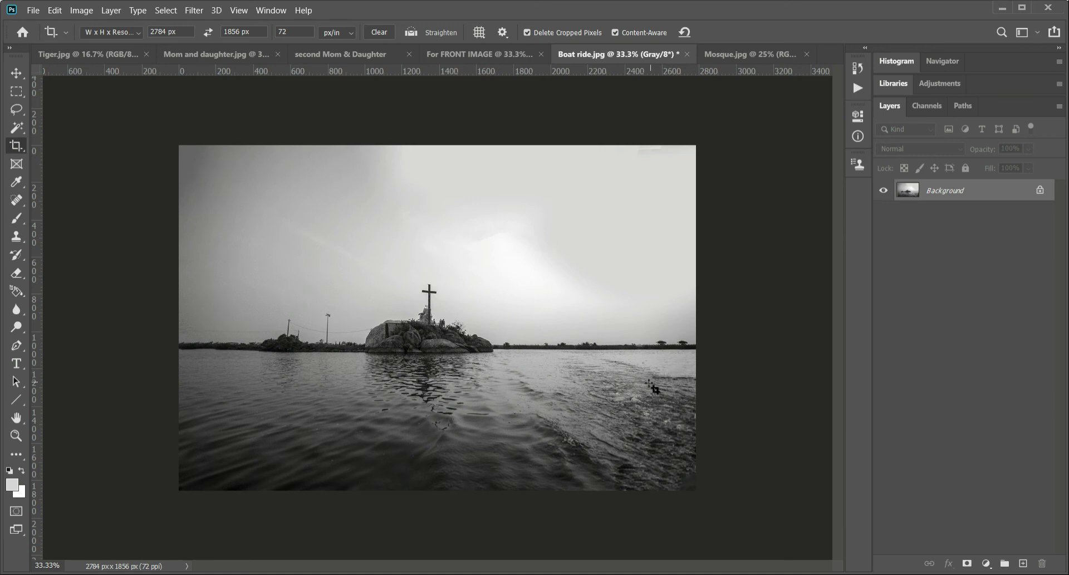
# Try temporary Straighten lines at two different slants across the Boat ride photo, cancelling the crop each time.
pyautogui.press('ctrl')
pyautogui.moveTo(233, 256)
pyautogui.mouseDown()
pyautogui.moveTo(598, 251)
pyautogui.moveTo(610, 322)
pyautogui.mouseUp()
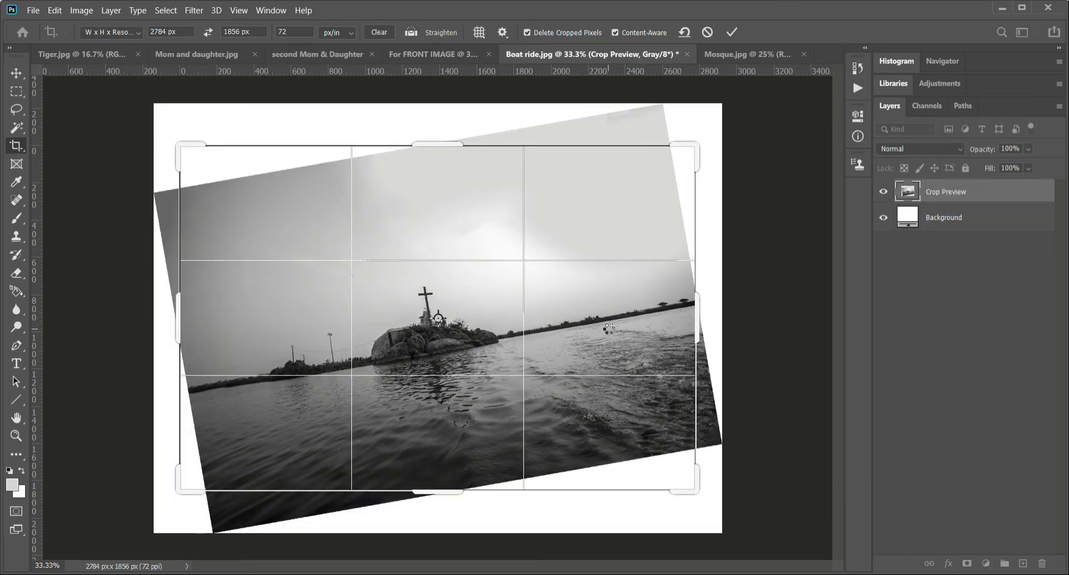
pyautogui.click(708, 33)
pyautogui.press('ctrl')
pyautogui.moveTo(298, 225); pyautogui.dragTo(438, 318)
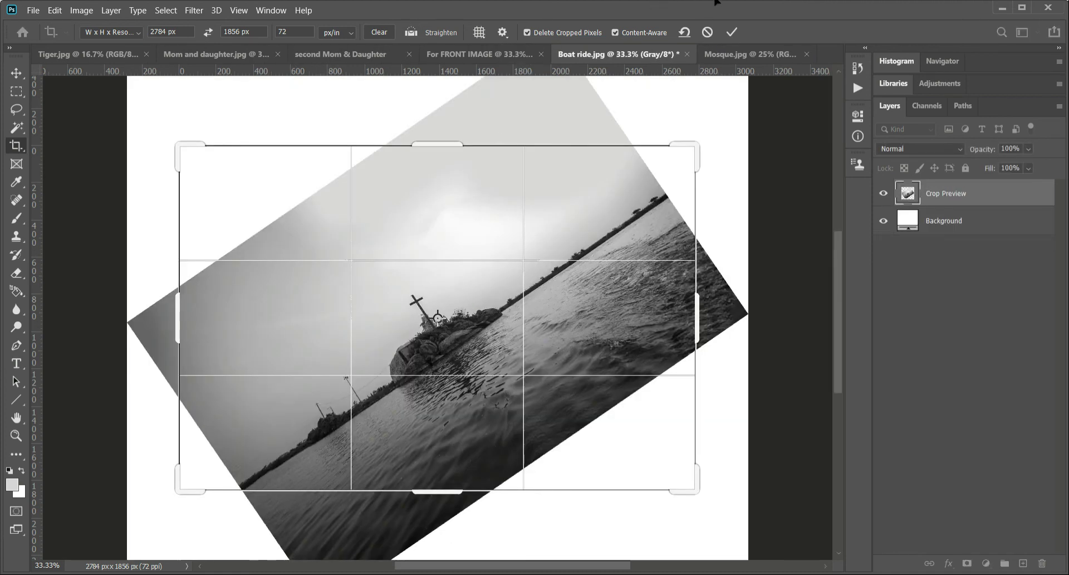
pyautogui.click(707, 32)
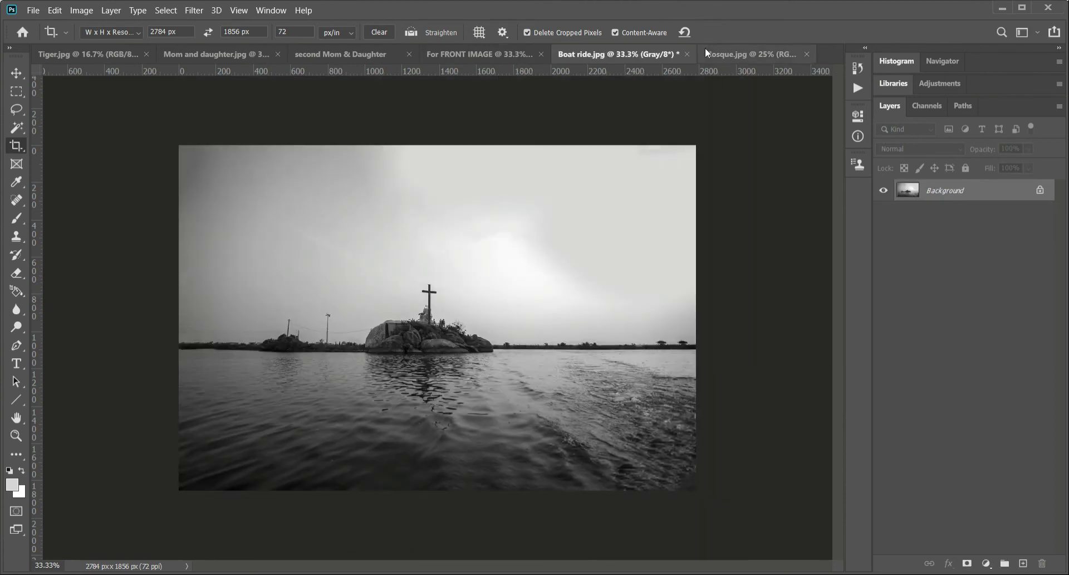
# Select the Ruler tool, undo the committed crop of the Boat ride photo and fit the image in view.
pyautogui.hotkey('shift', 'i')
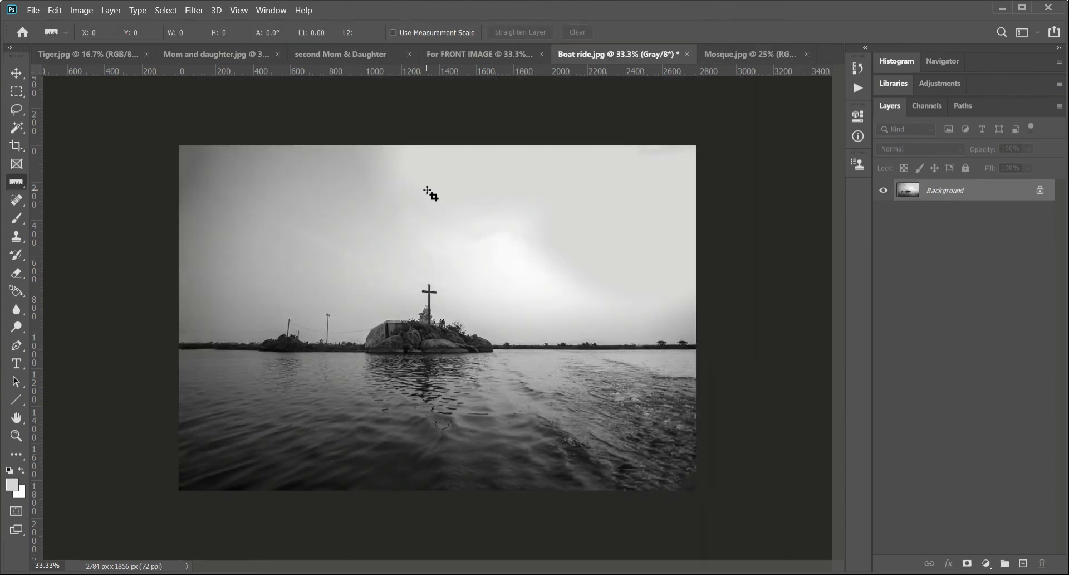
pyautogui.rightClick(19, 184)
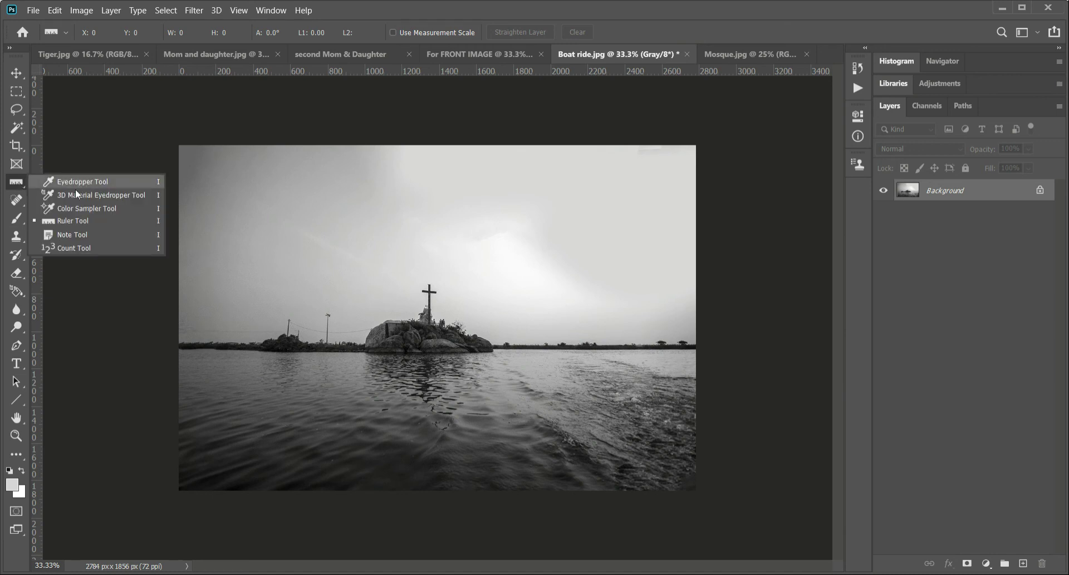
pyautogui.click(85, 219)
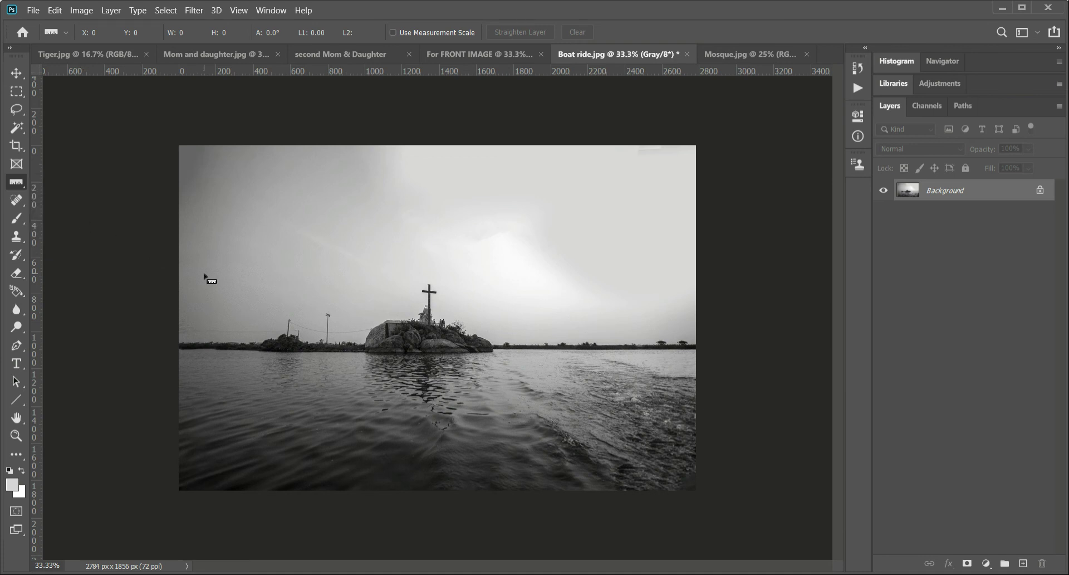
pyautogui.hotkey('ctrl', 'z')
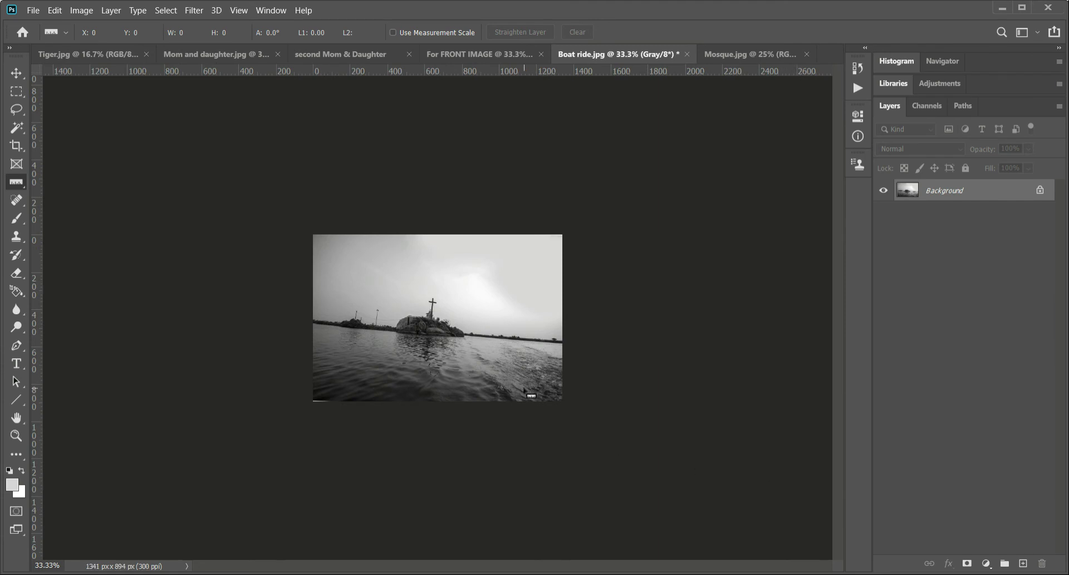
pyautogui.hotkey('ctrl', '0')
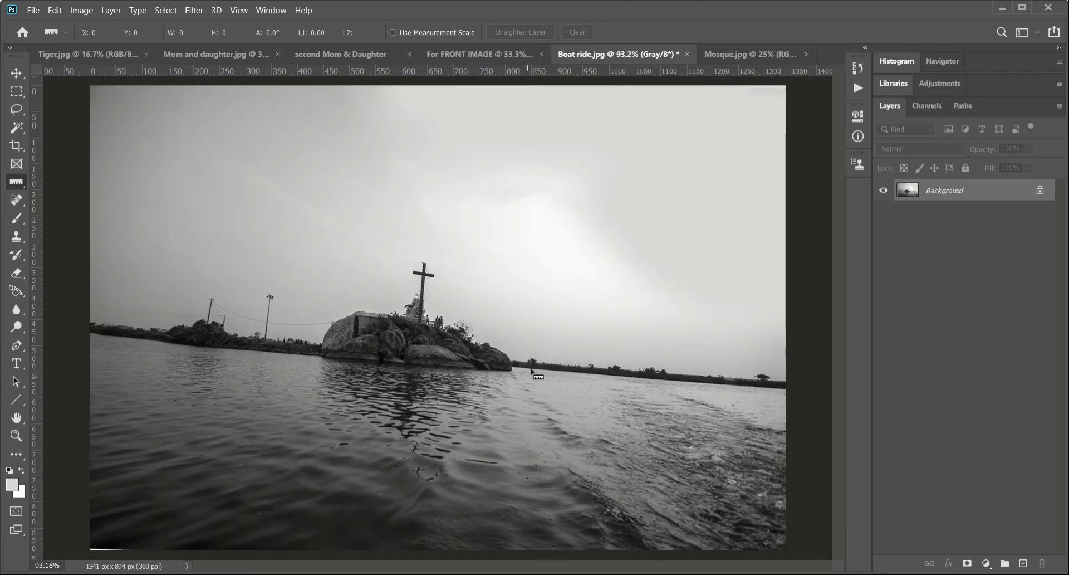
pyautogui.scroll(-2, 526, 391)
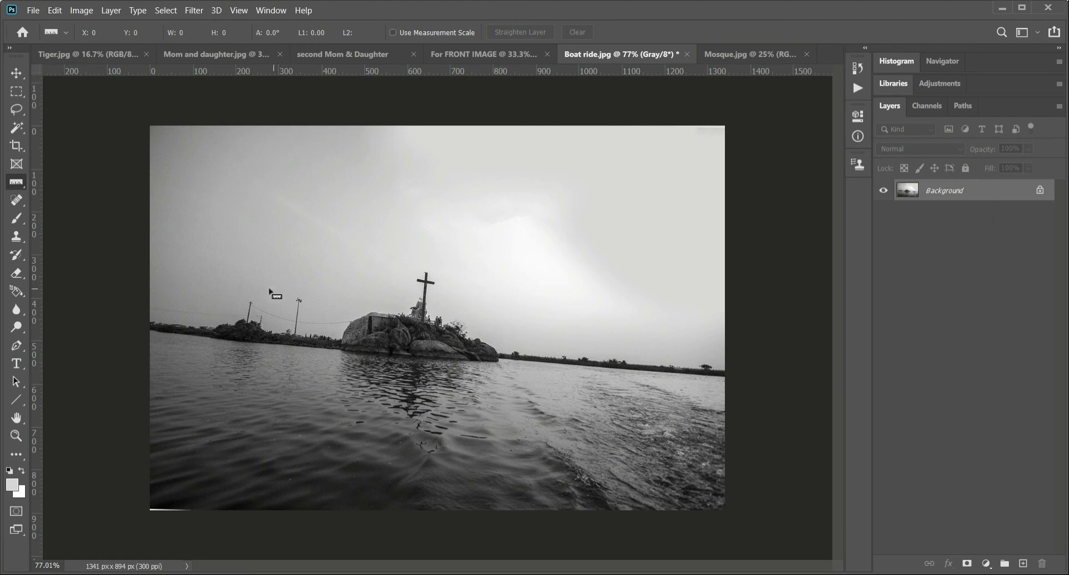
# Measure along the waterline with the Ruler, adjust both line ends to match the horizon, and straighten the layer to it.
pyautogui.moveTo(155, 336); pyautogui.dragTo(711, 394)
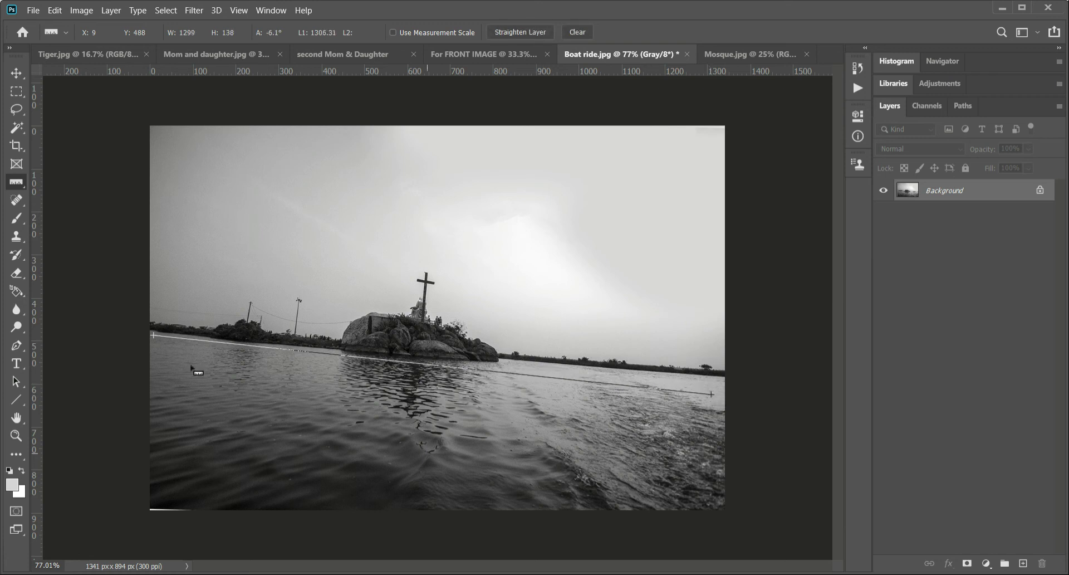
pyautogui.moveTo(153, 335); pyautogui.dragTo(153, 332)
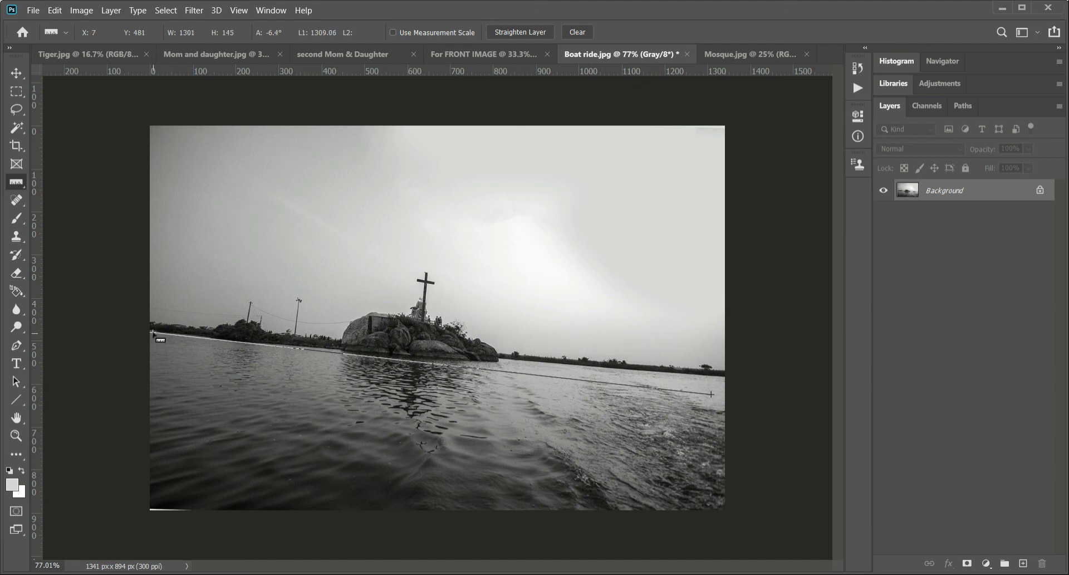
pyautogui.moveTo(712, 394); pyautogui.dragTo(730, 381)
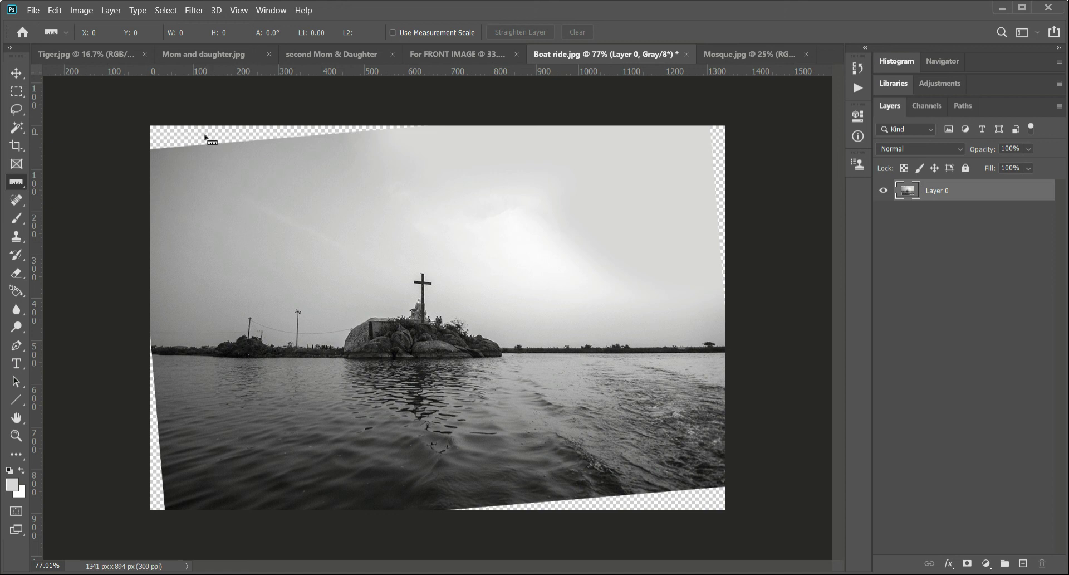
# Select the transparent wedges along the photo's left, top and bottom edges with the Magic Wand at tolerance 13.
pyautogui.scroll(2, 191, 147)
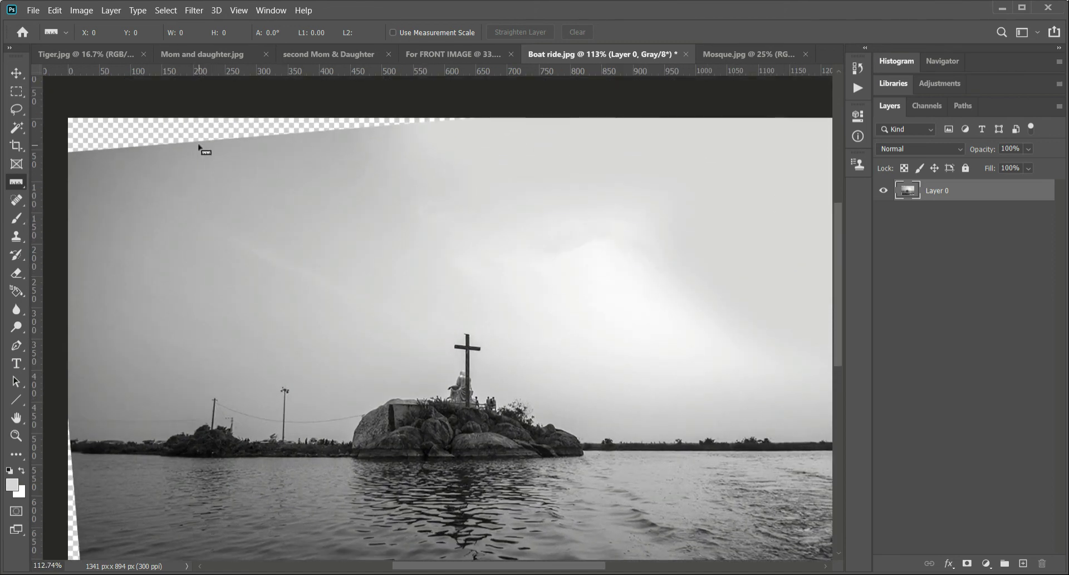
pyautogui.scroll(-1, 199, 147)
pyautogui.scroll(-2, 199, 147)
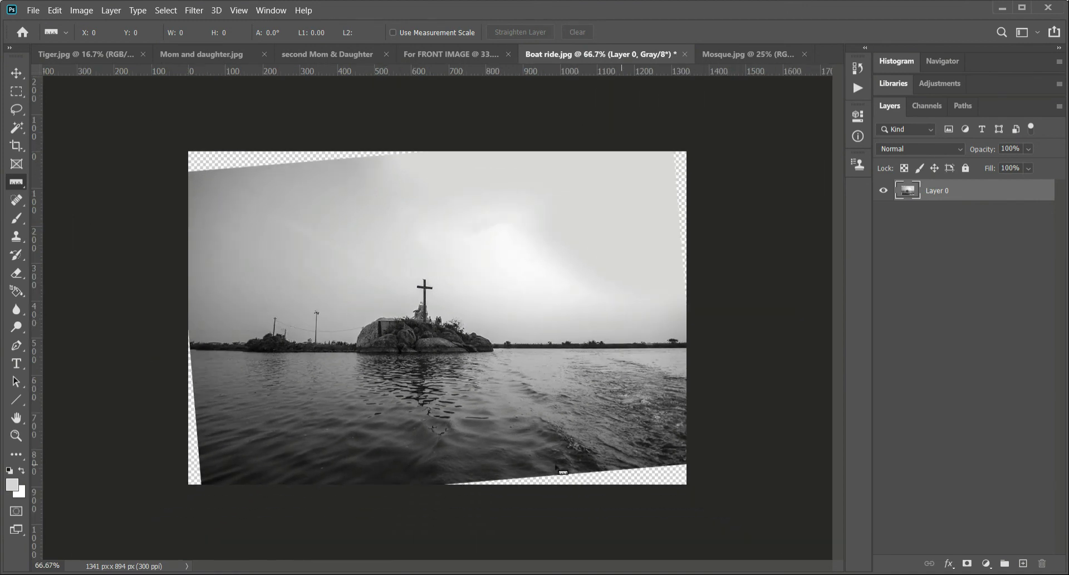
pyautogui.press('w')
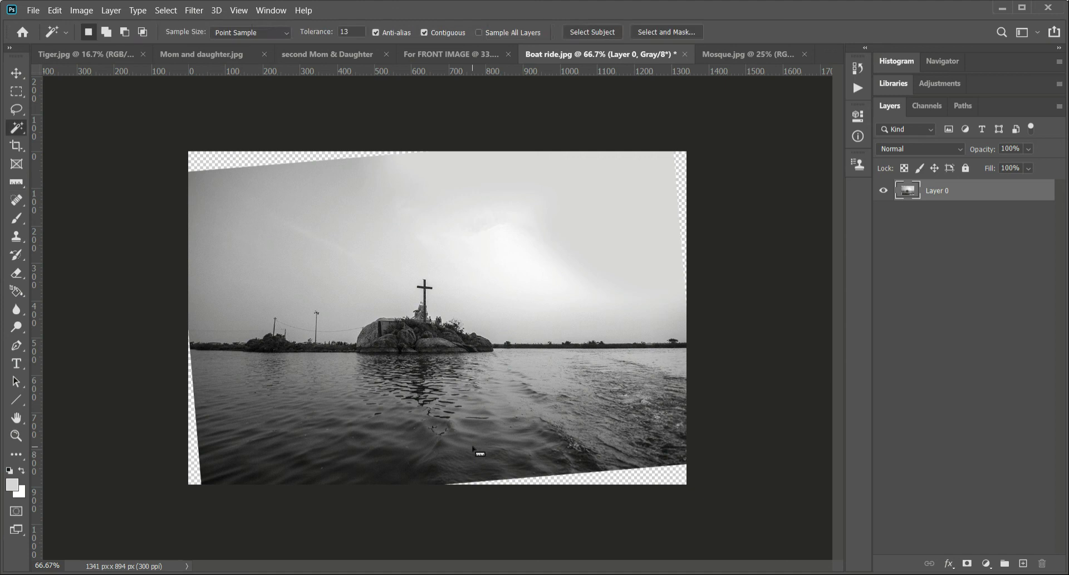
pyautogui.rightClick(15, 131)
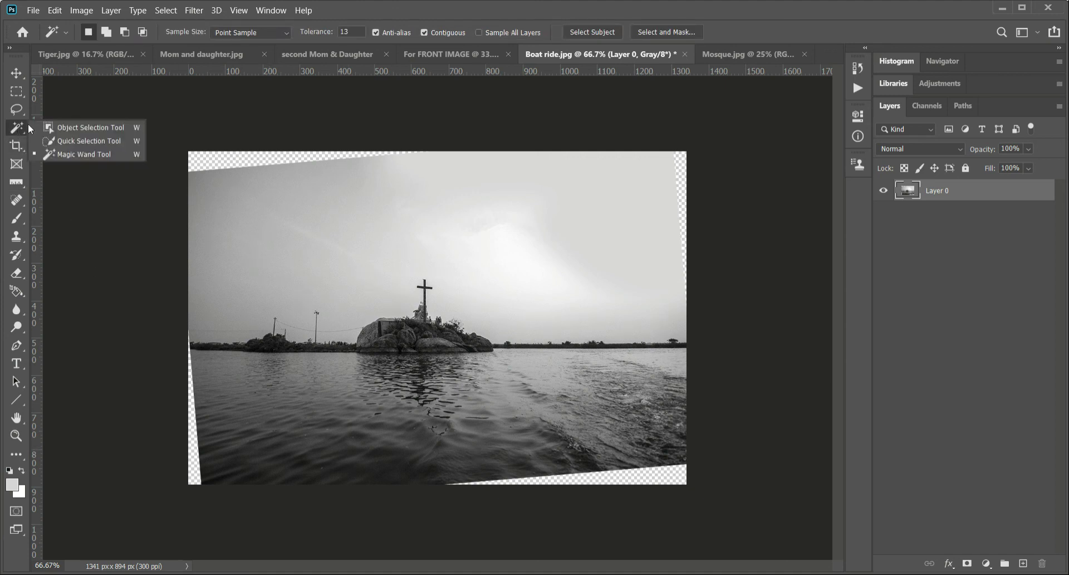
pyautogui.click(75, 153)
pyautogui.click(223, 164)
pyautogui.click(195, 456)
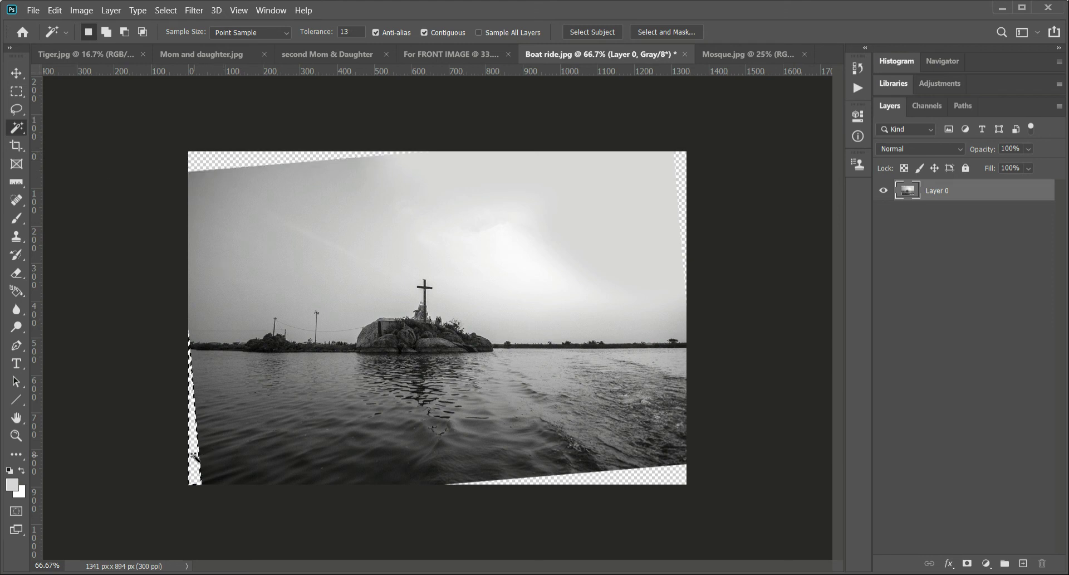
pyautogui.keyDown('shift'); pyautogui.click(232, 163); pyautogui.keyUp('shift')
pyautogui.keyDown('shift'); pyautogui.click(661, 477); pyautogui.keyUp('shift')
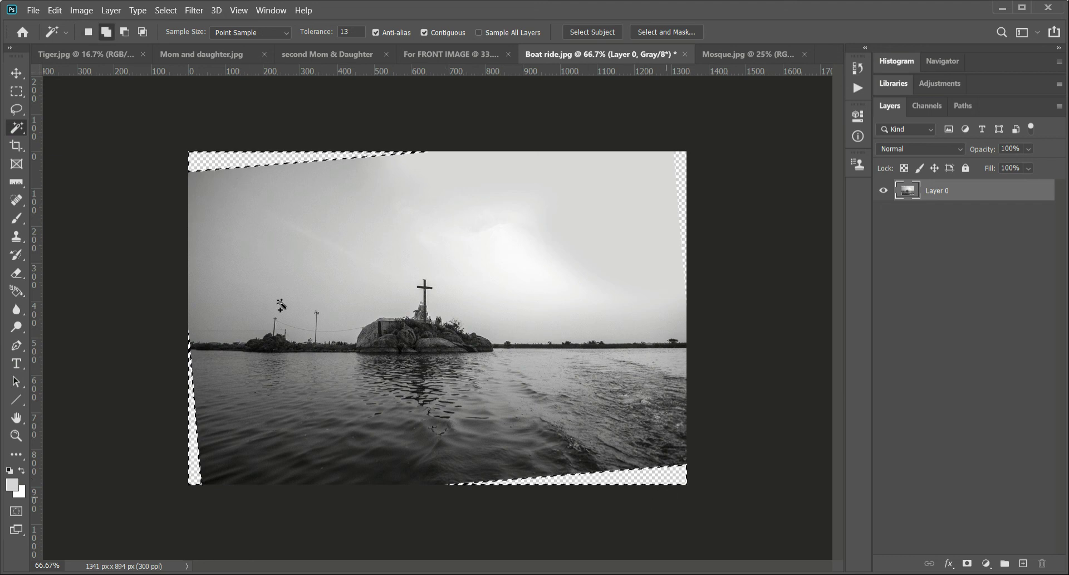
# Fill the selected transparent wedges using Content-Aware contents, deselect, and inspect the filled edges of the Boat ride photo up close.
pyautogui.click(58, 14)
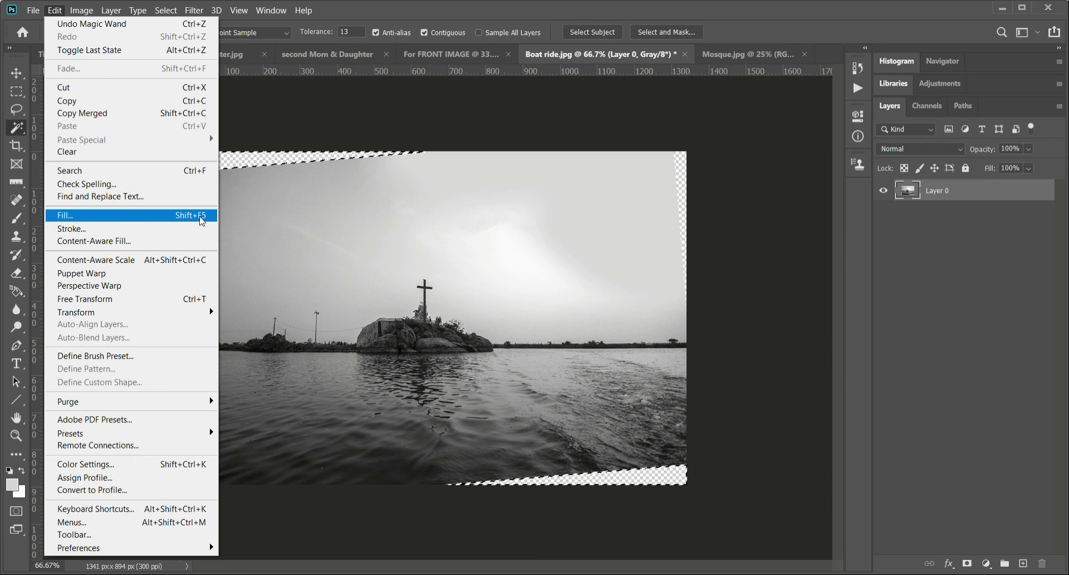
pyautogui.click(199, 216)
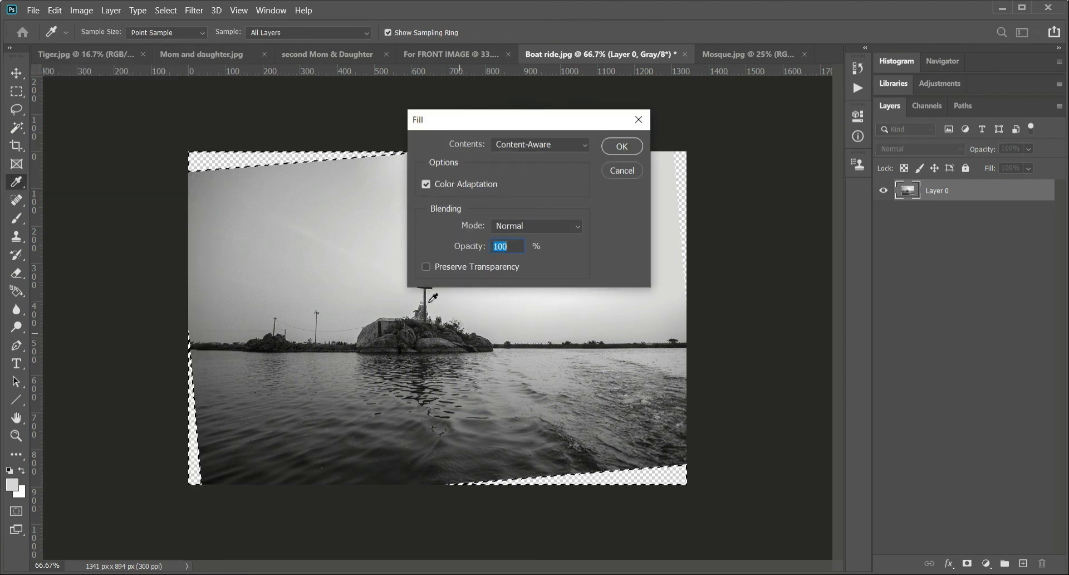
pyautogui.click(586, 145)
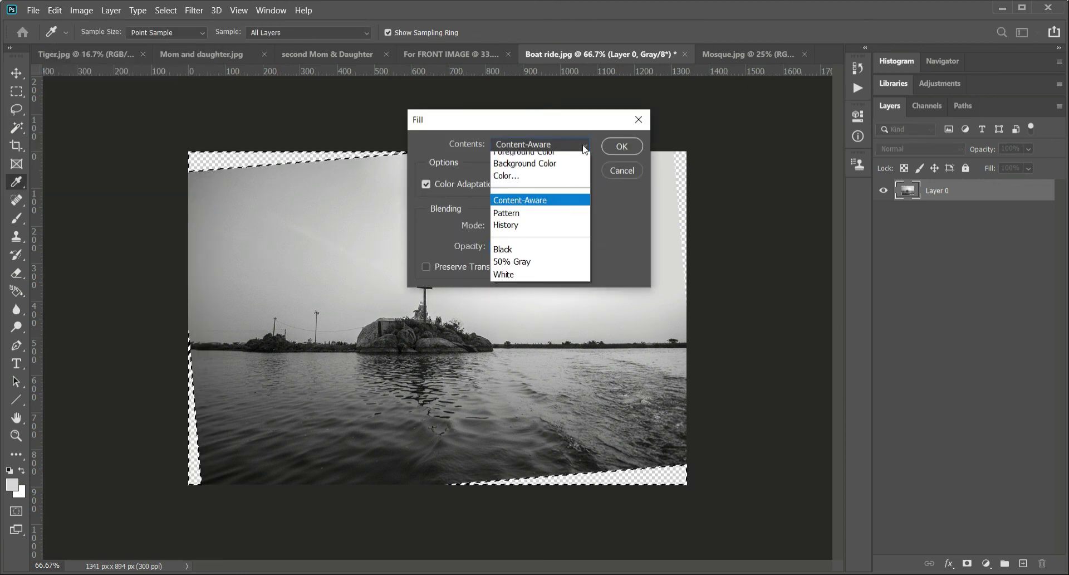
pyautogui.click(532, 208)
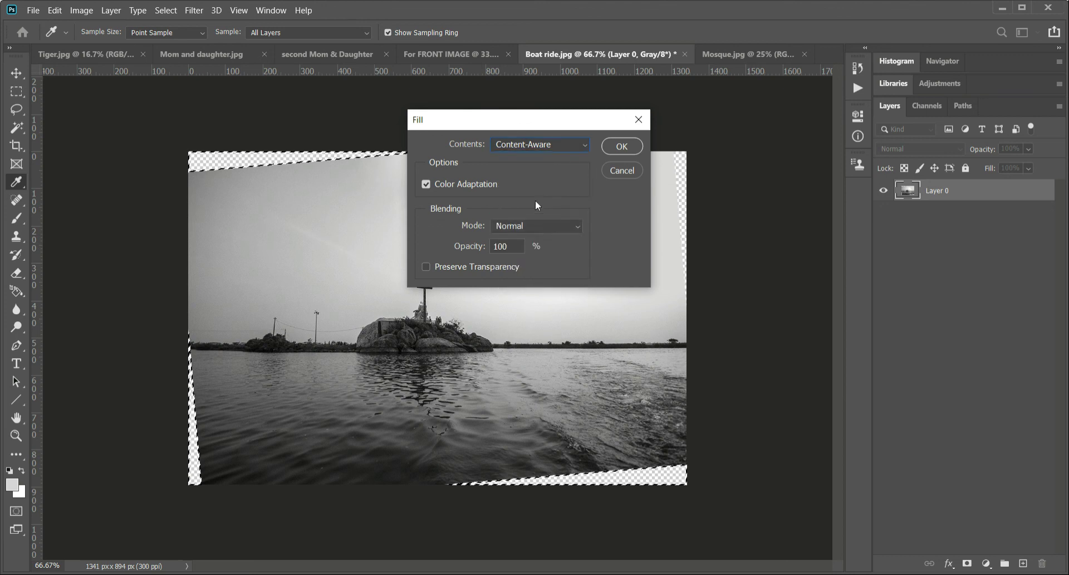
pyautogui.click(622, 147)
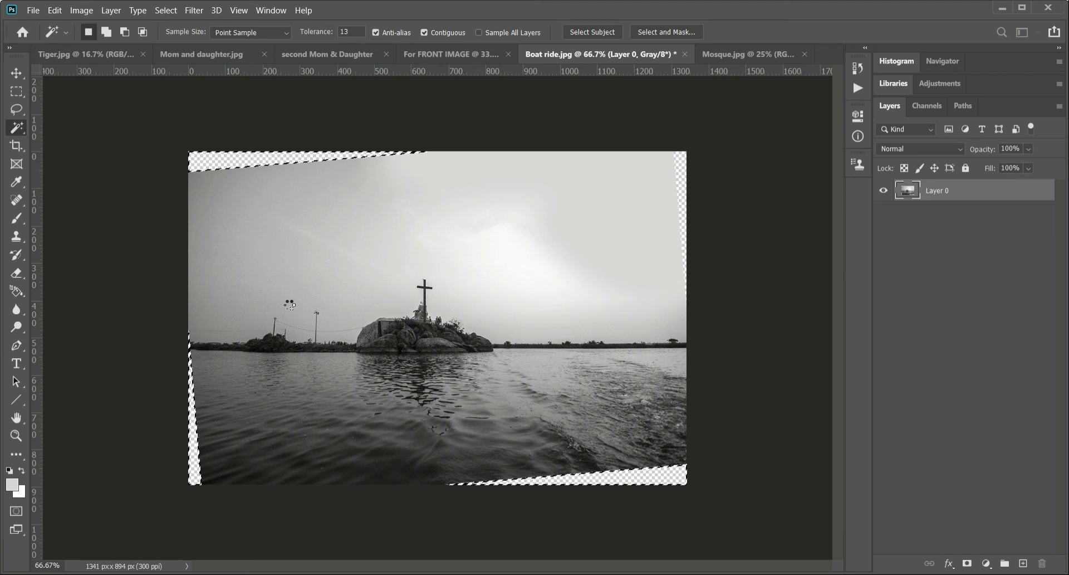
pyautogui.hotkey('ctrl', 'd')
pyautogui.scroll(3, 234, 427)
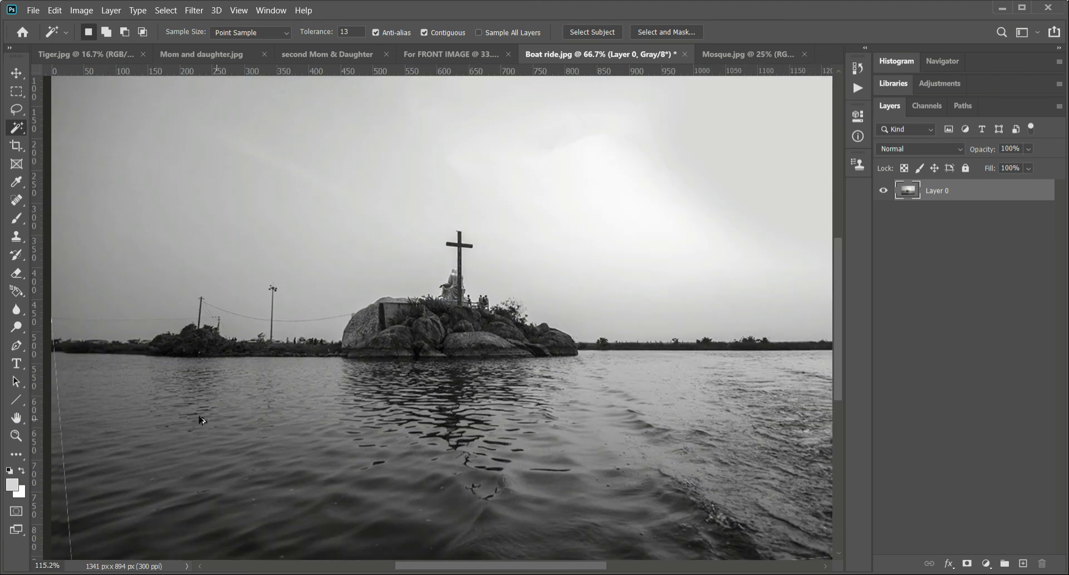
pyautogui.hscroll(-5, 203, 420)
pyautogui.scroll(-3, 205, 420)
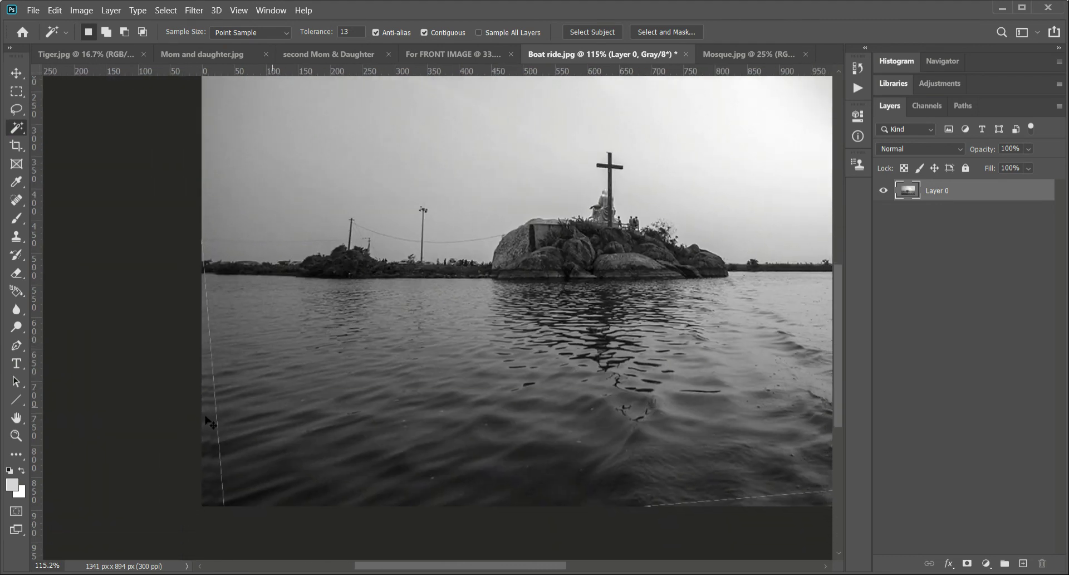
pyautogui.scroll(2, 210, 423)
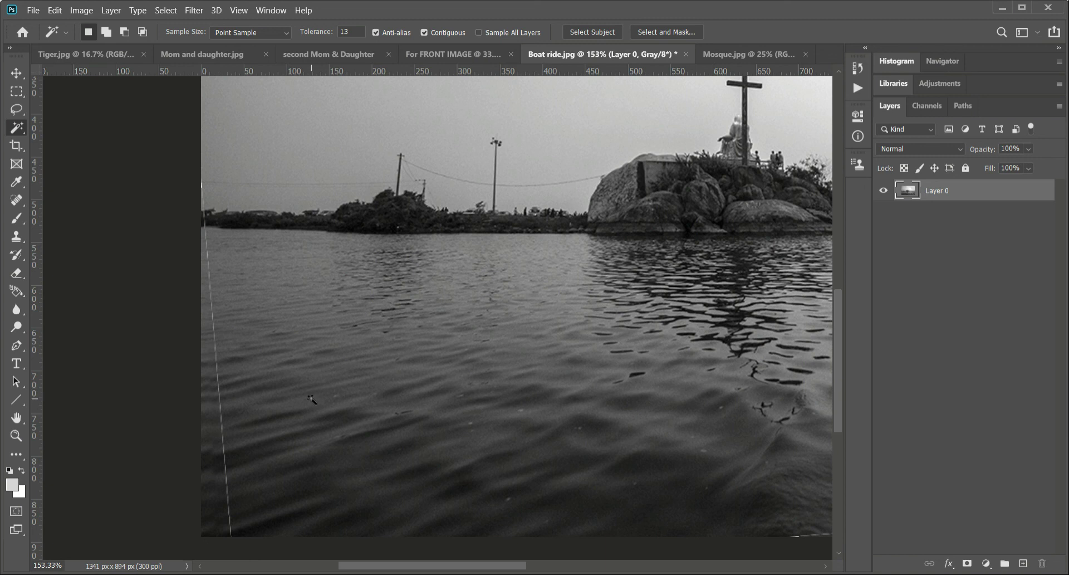
pyautogui.scroll(-3, 312, 399)
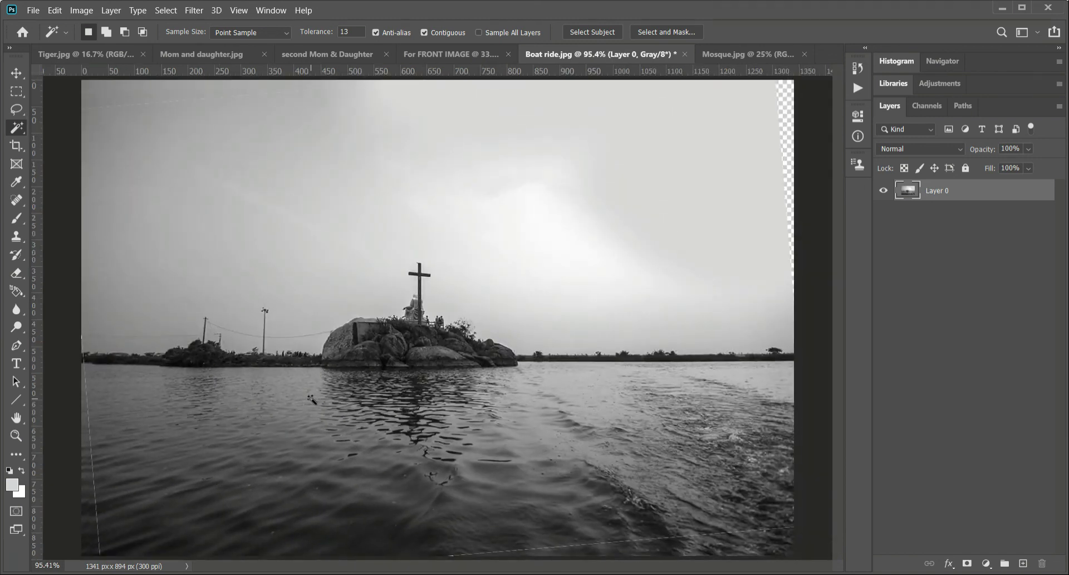
# Switch to the Mosque photo, dismiss the regular crop frame, and activate the Perspective Crop tool.
pyautogui.click(739, 50)
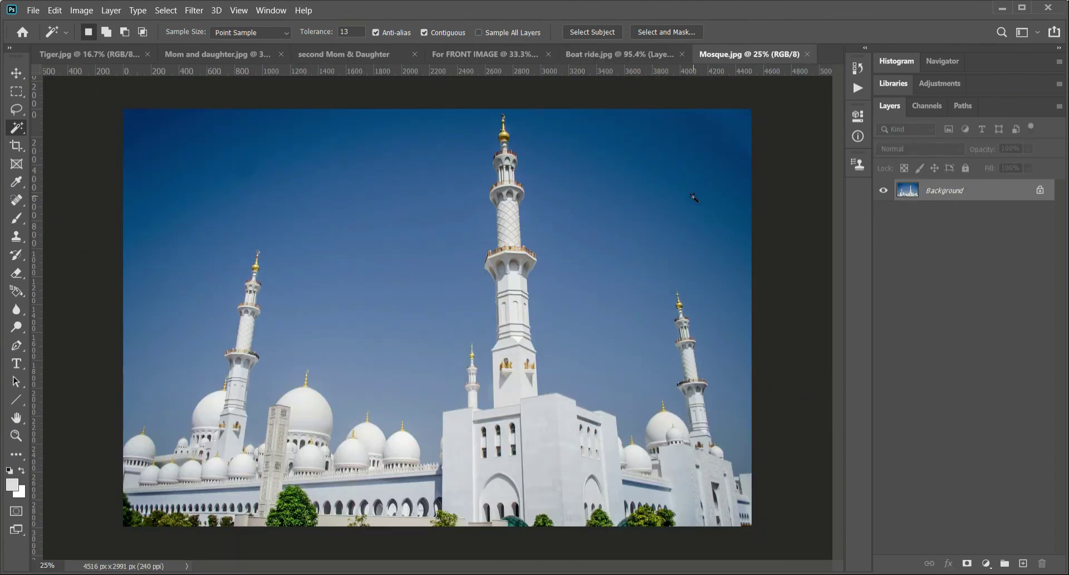
pyautogui.click(18, 148)
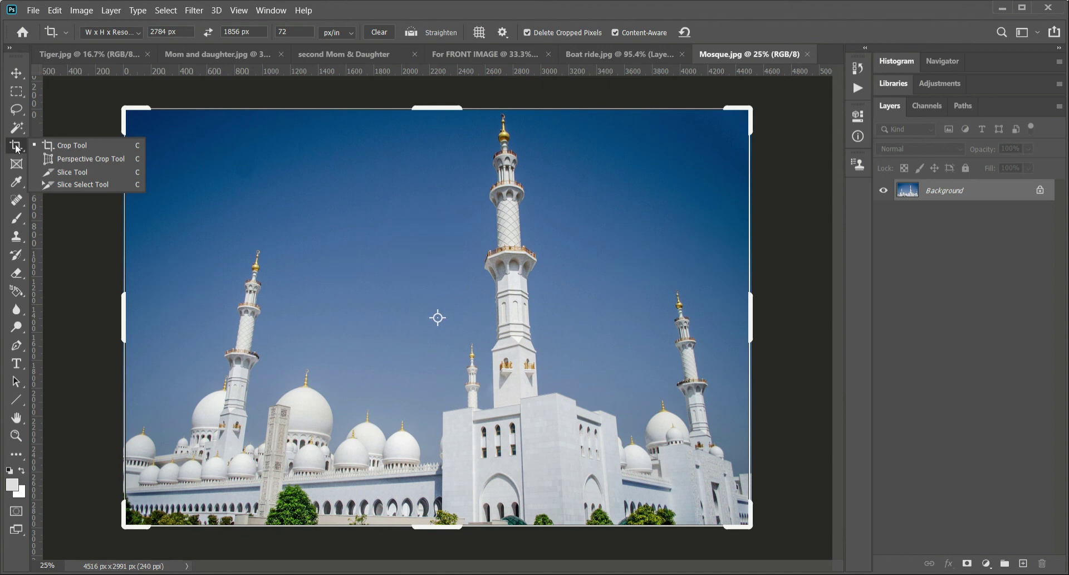
pyautogui.click(16, 149)
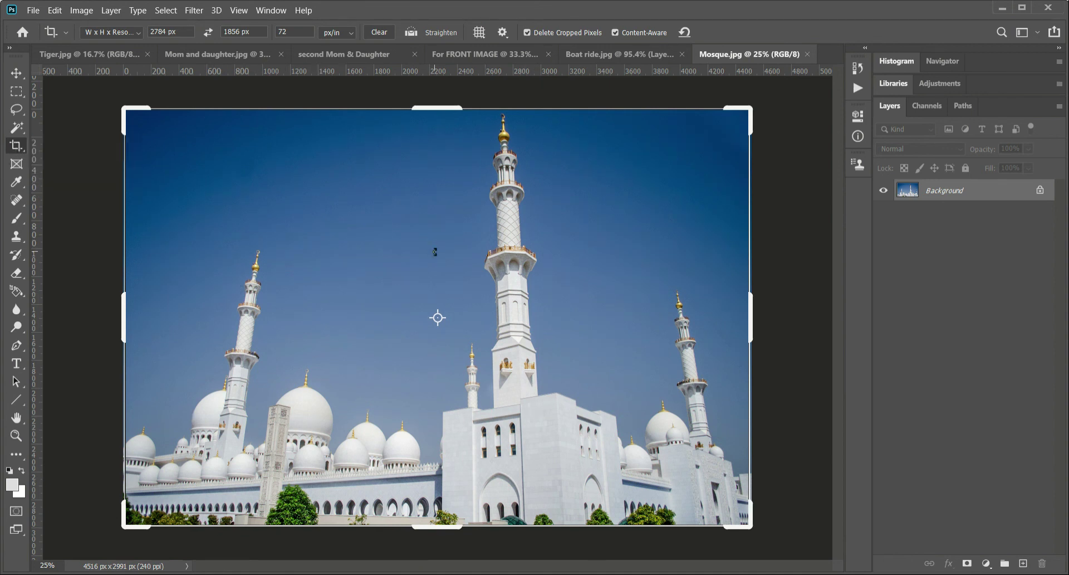
pyautogui.press('Return')
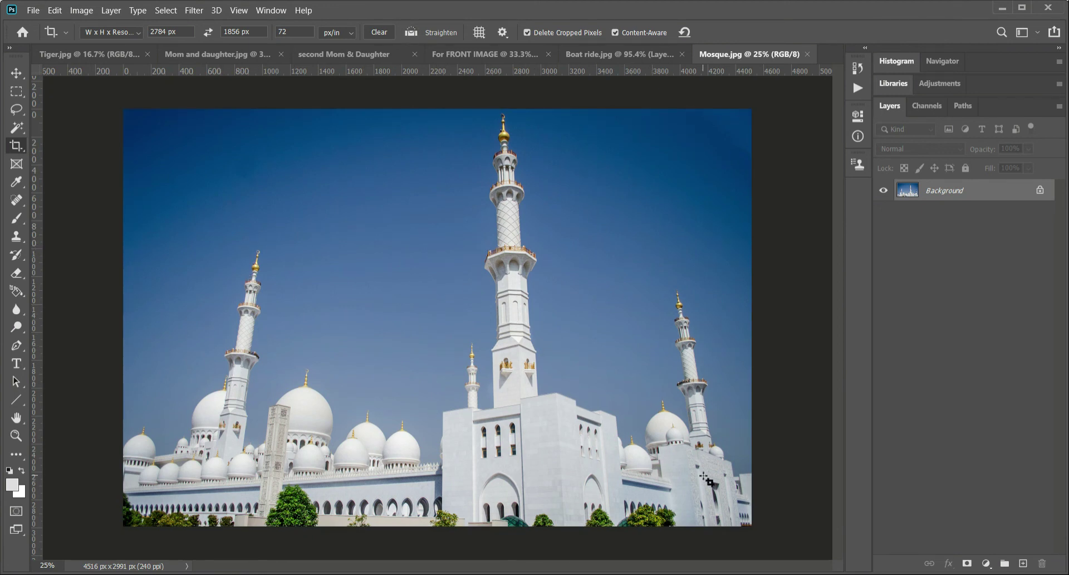
pyautogui.press('ctrl')
pyautogui.rightClick(13, 147)
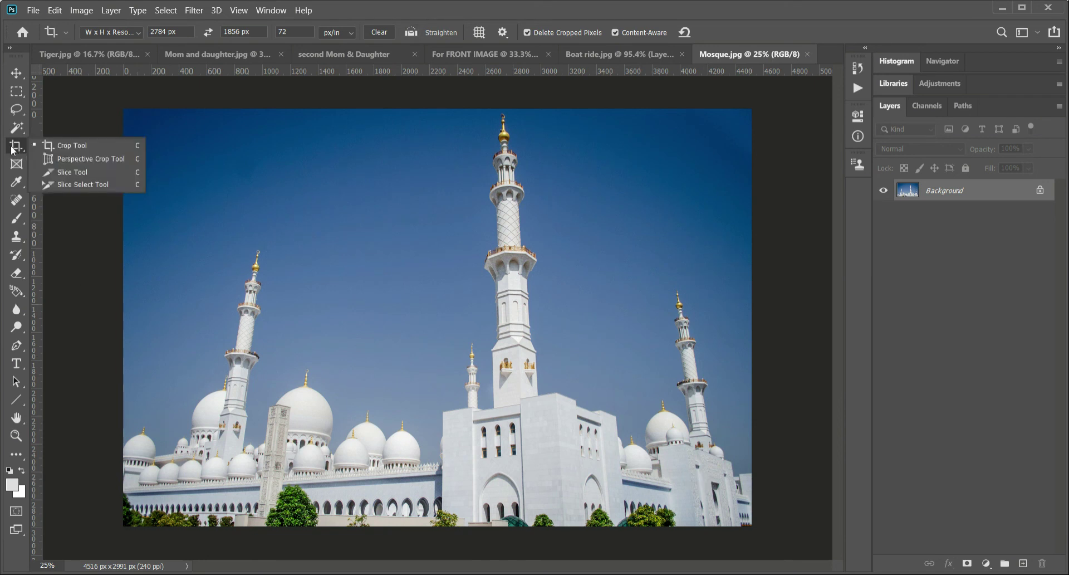
pyautogui.click(75, 158)
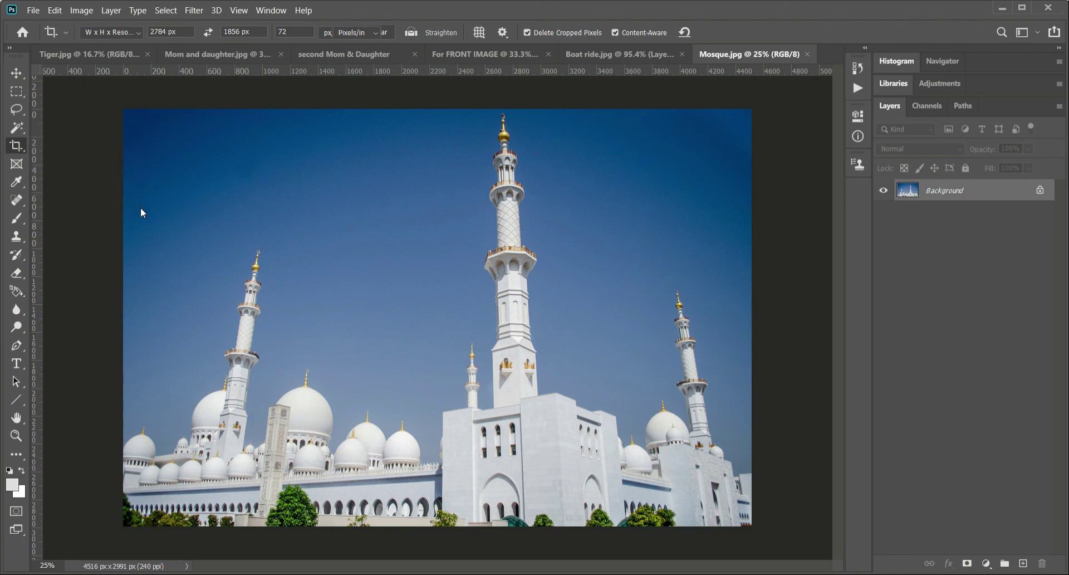
# Frame the whole Mosque photo, move both upper corners and the lower-left corner inward to follow the minarets' slant, and commit the perspective crop.
pyautogui.moveTo(124, 110); pyautogui.dragTo(751, 524)
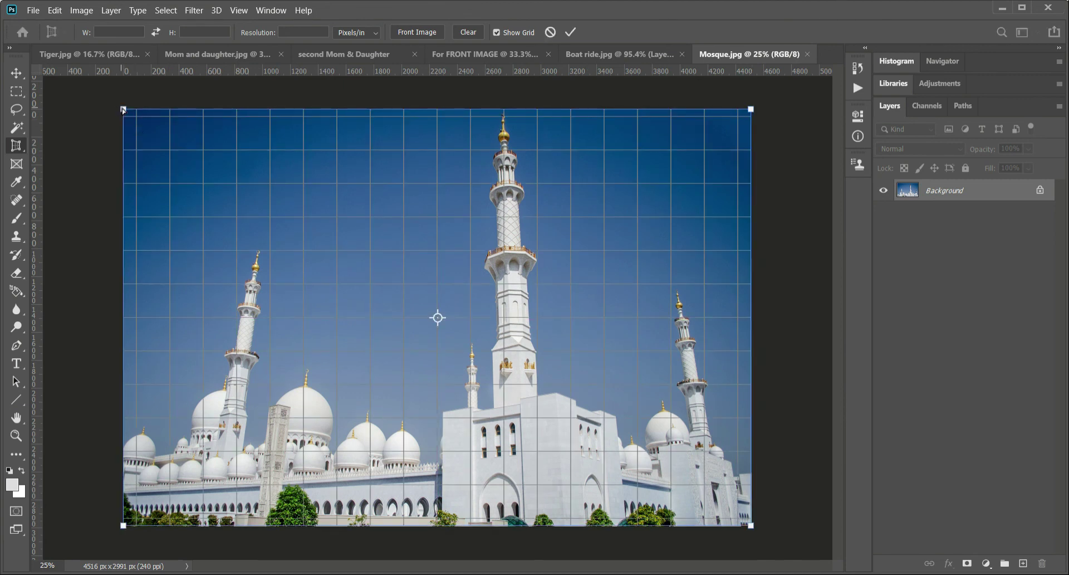
pyautogui.moveTo(125, 110); pyautogui.dragTo(218, 115)
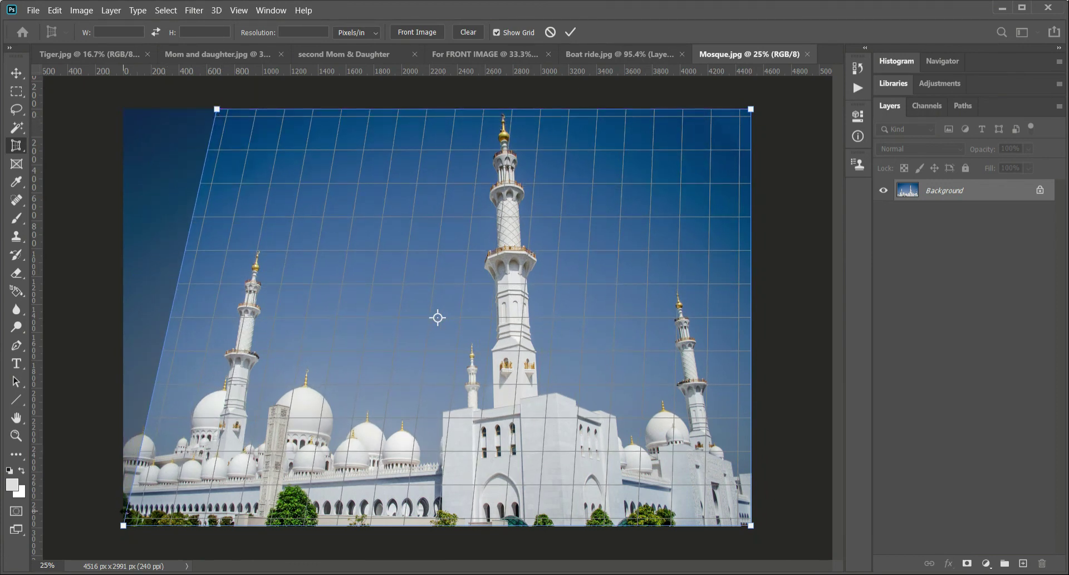
pyautogui.moveTo(125, 526); pyautogui.dragTo(142, 525)
pyautogui.moveTo(218, 111); pyautogui.dragTo(218, 110)
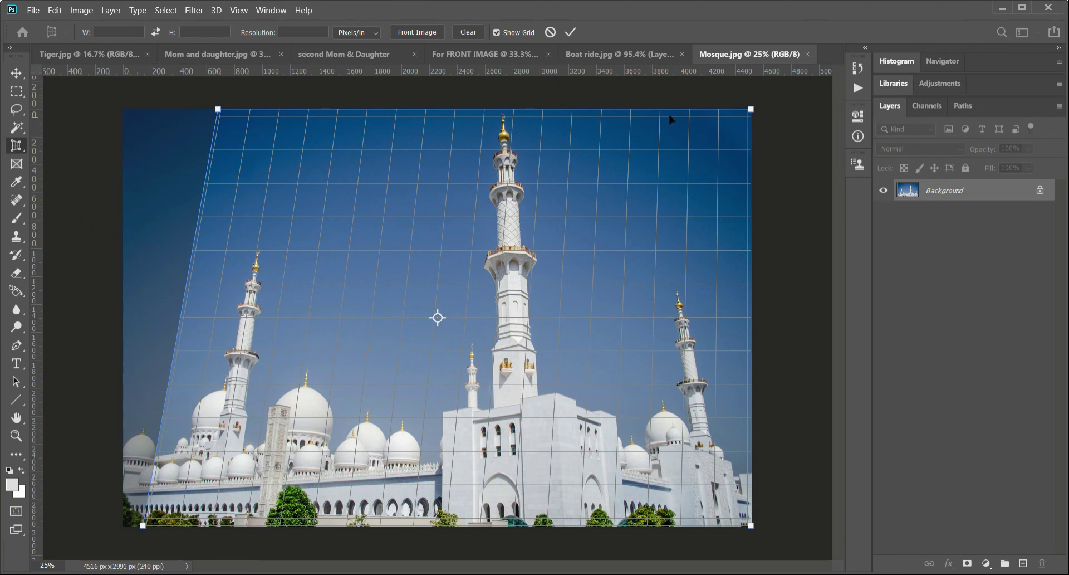
pyautogui.moveTo(752, 112); pyautogui.dragTo(684, 115)
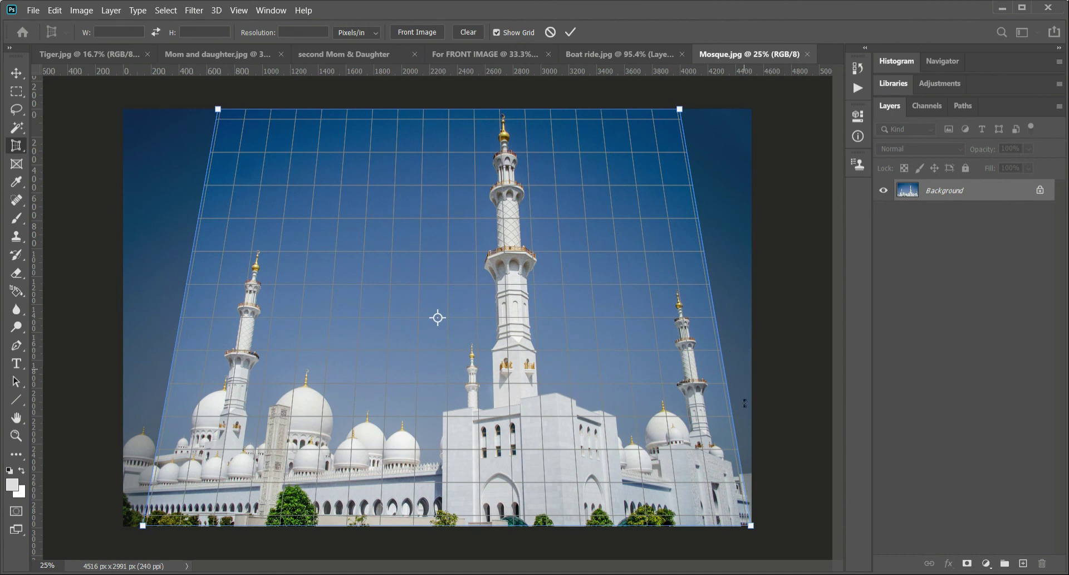
pyautogui.click(571, 33)
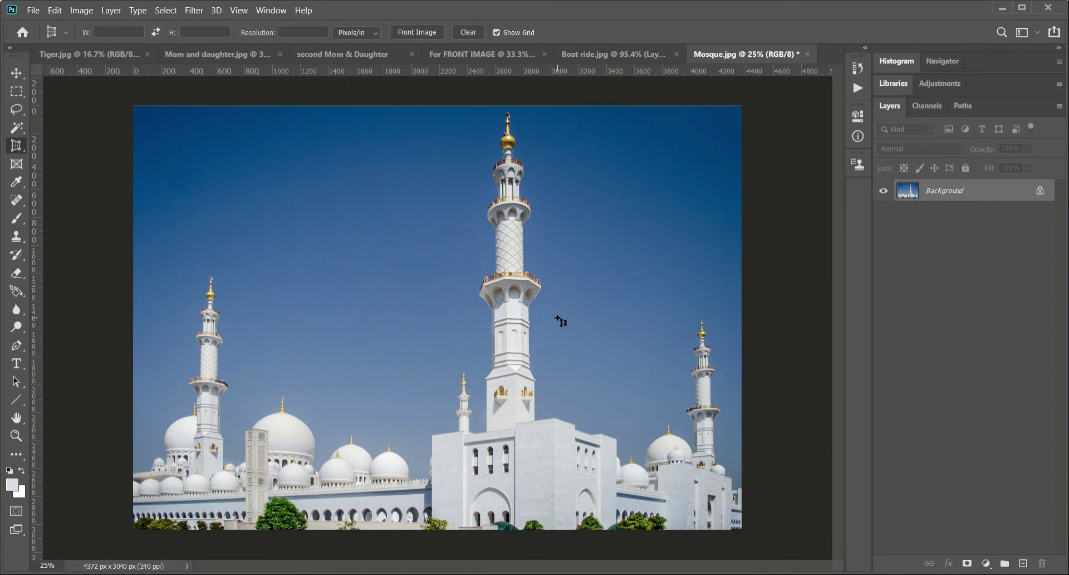
# Review the edited Tiger, Mom and daughter, second Mom & Daughter, For FRONT IMAGE and Boat ride photos, and return to the Mosque photo.
pyautogui.click(101, 54)
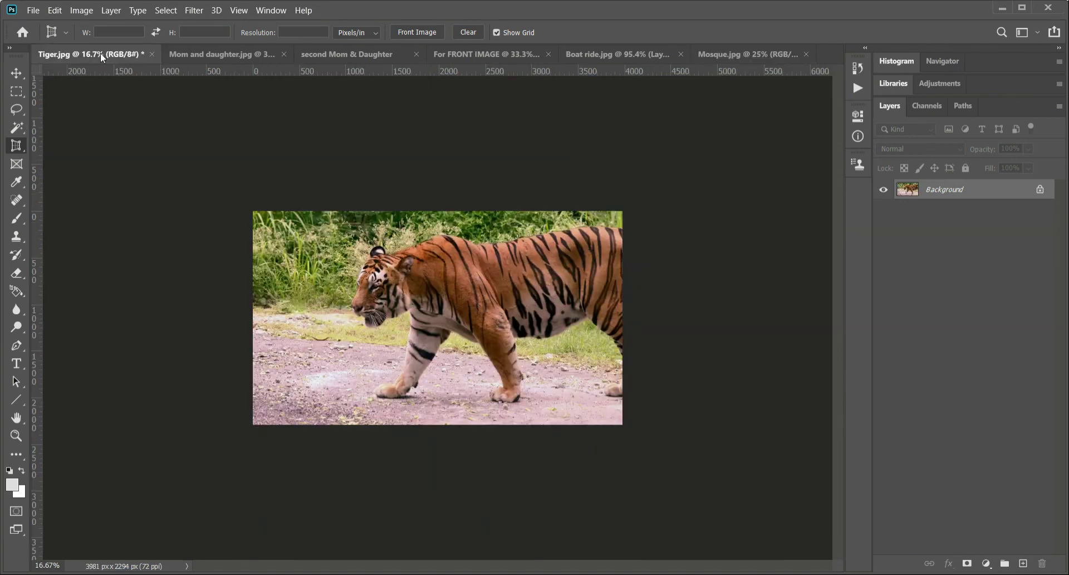
pyautogui.click(191, 56)
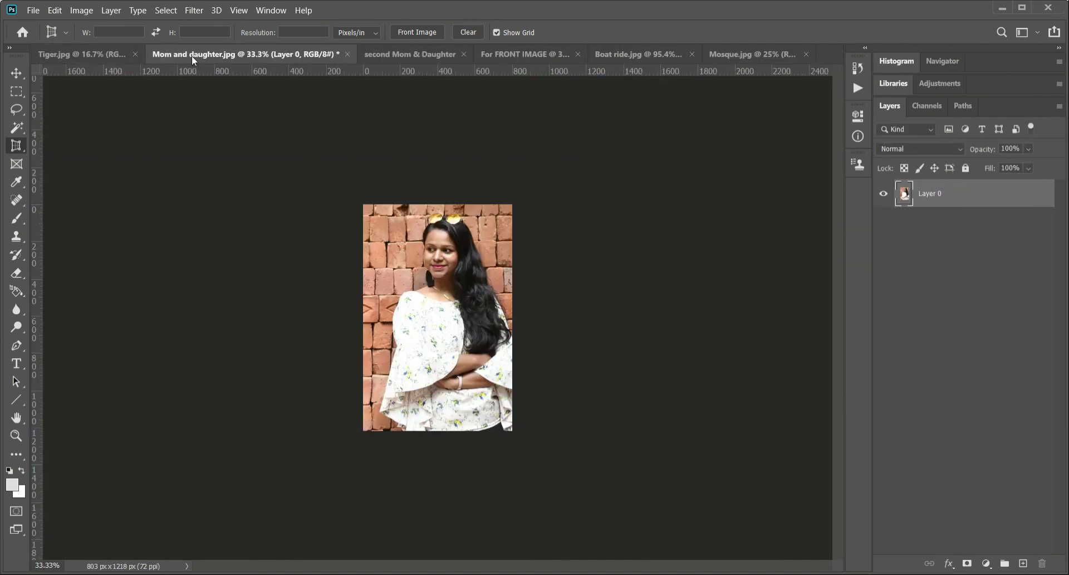
pyautogui.click(406, 51)
pyautogui.click(528, 56)
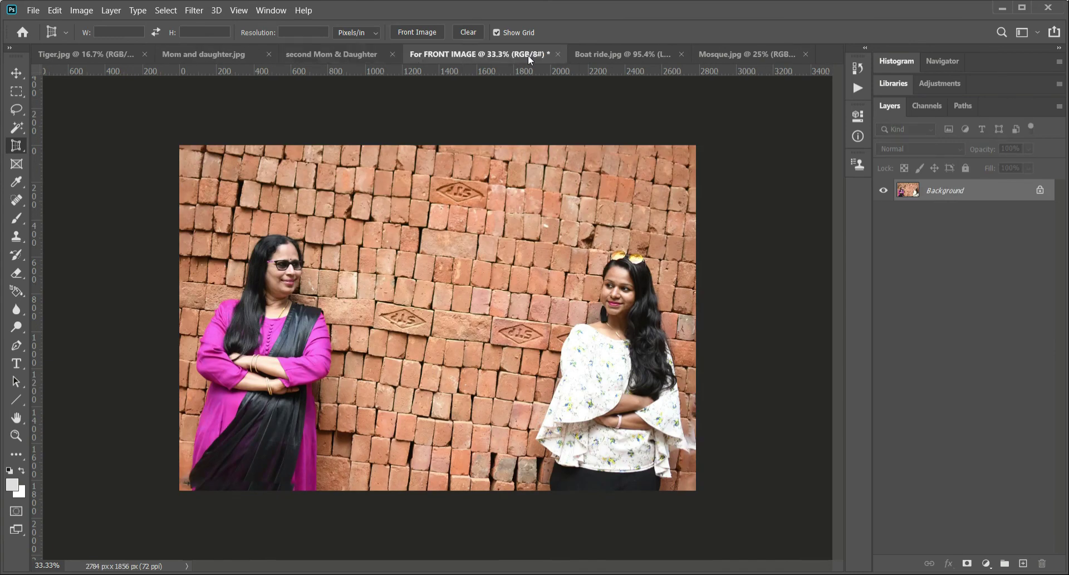
pyautogui.click(617, 58)
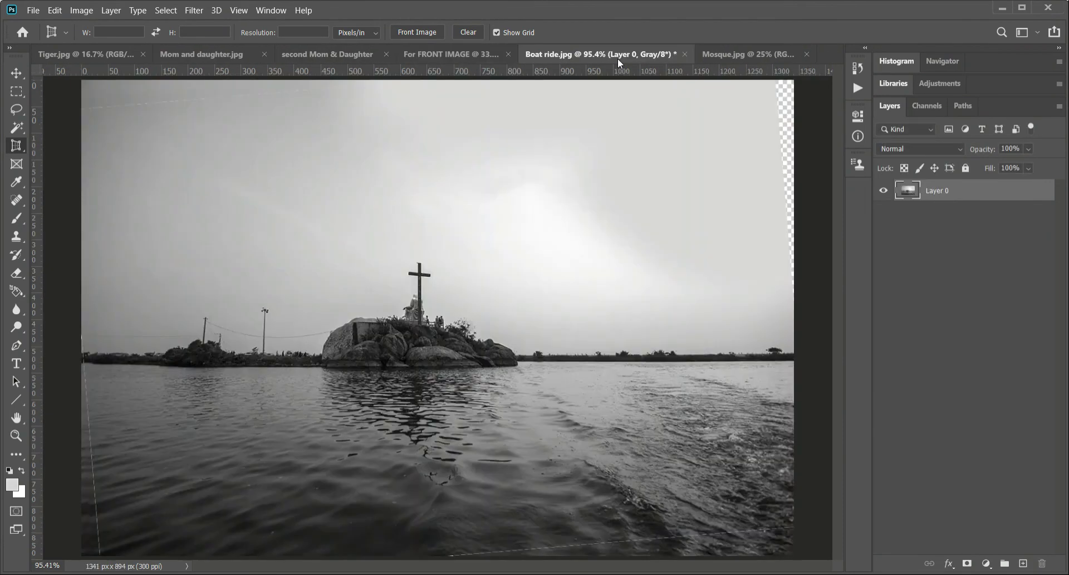
pyautogui.click(730, 55)
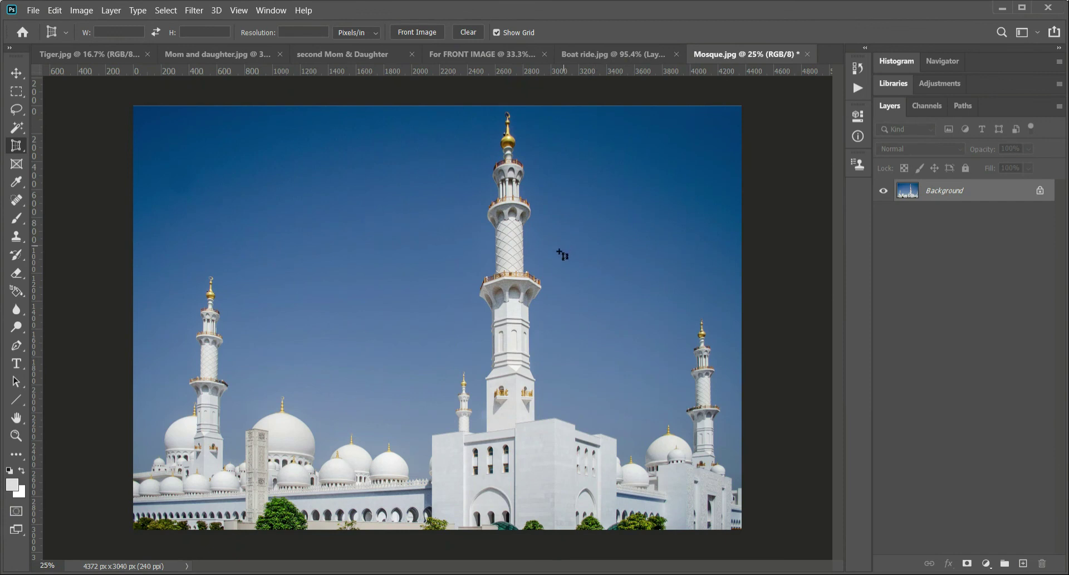